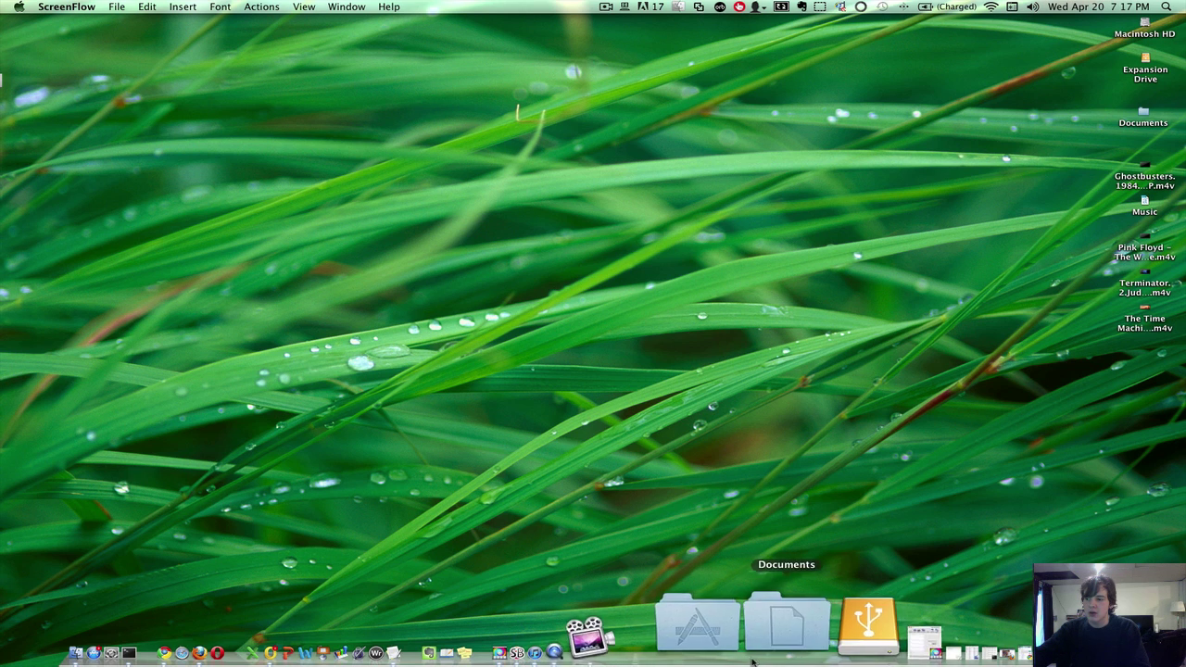
Step: Open the Applications folder in a Finder window
right_click(775, 628)
left_click(693, 560)
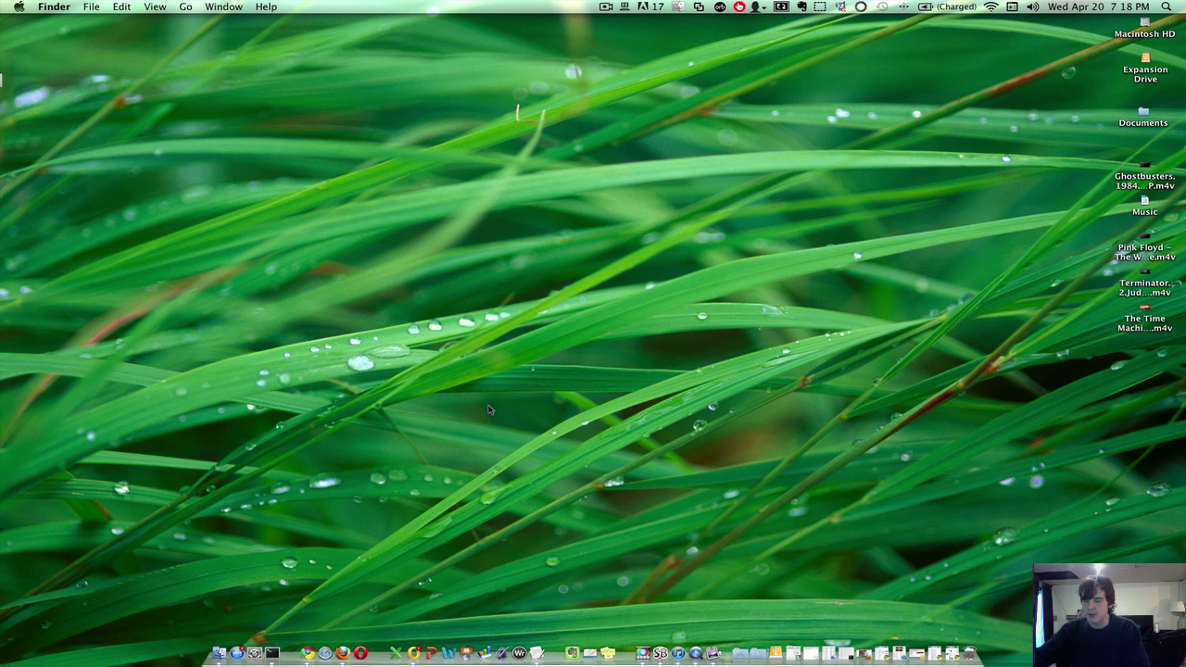
key("super+shift+a")
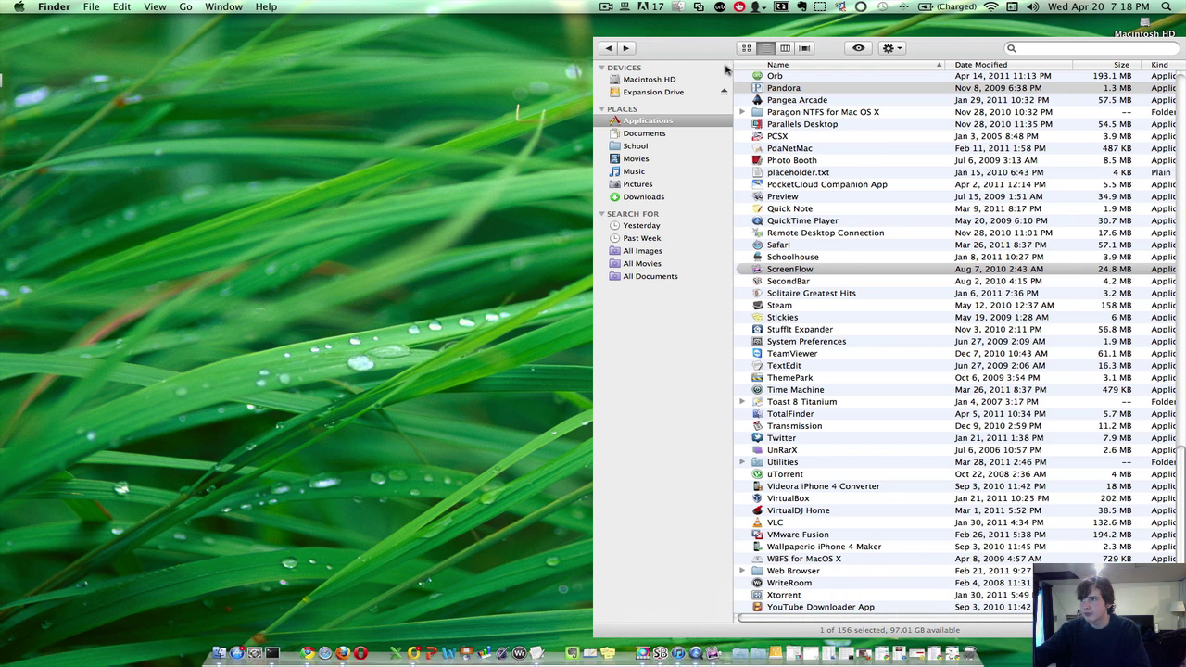
Step: Bring the tabbed Finder window fully into view, move it lower on the desktop and minimise it
left_click(636, 47)
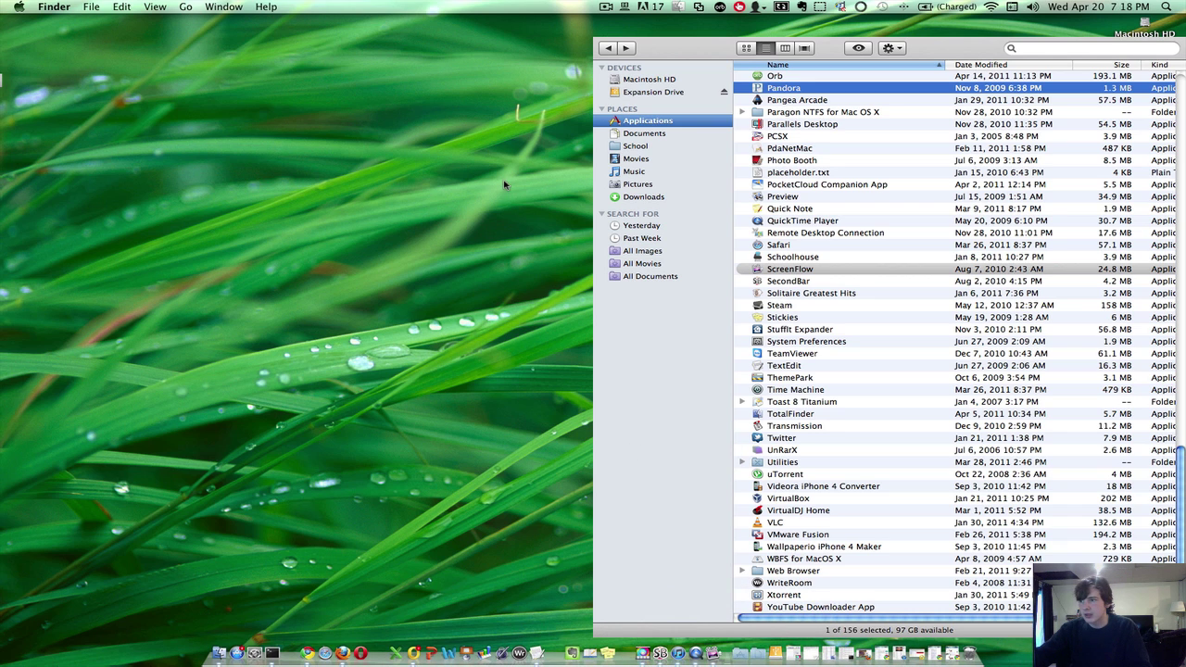
left_click(576, 83)
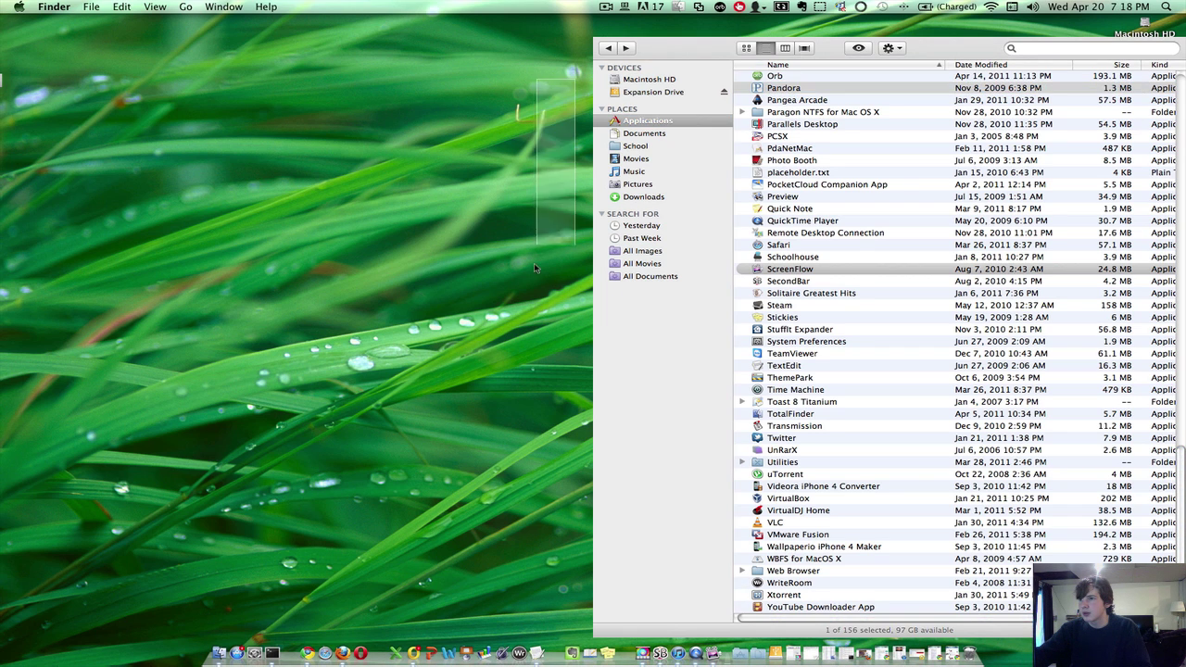
left_click(683, 38)
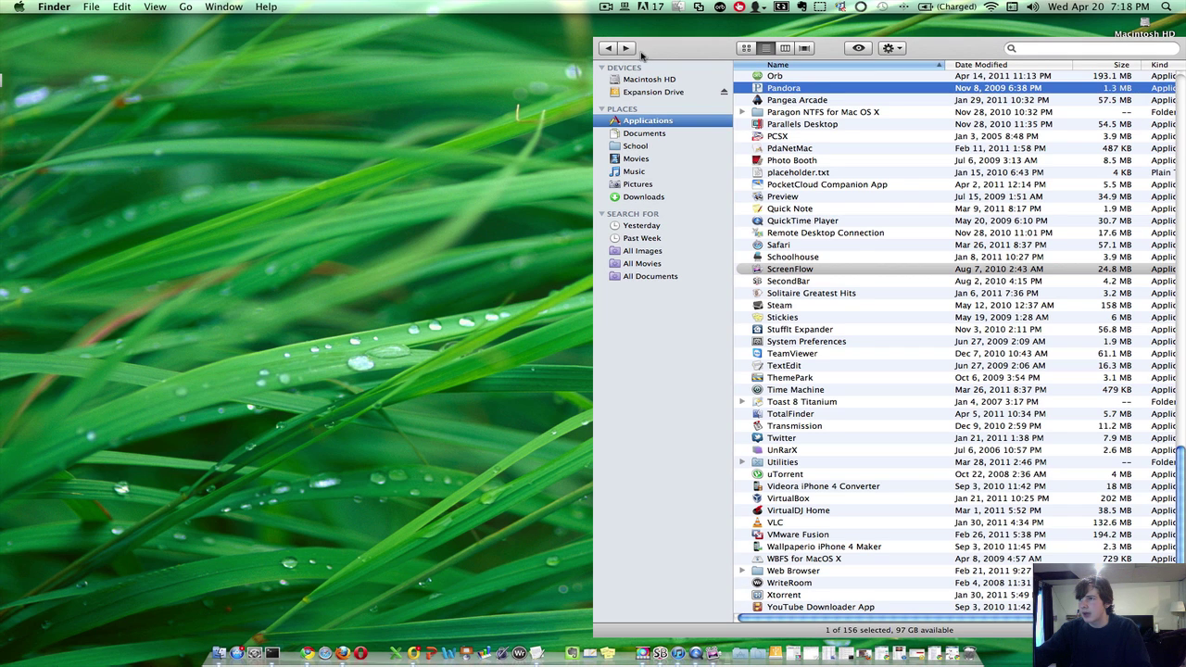
left_click(242, 642)
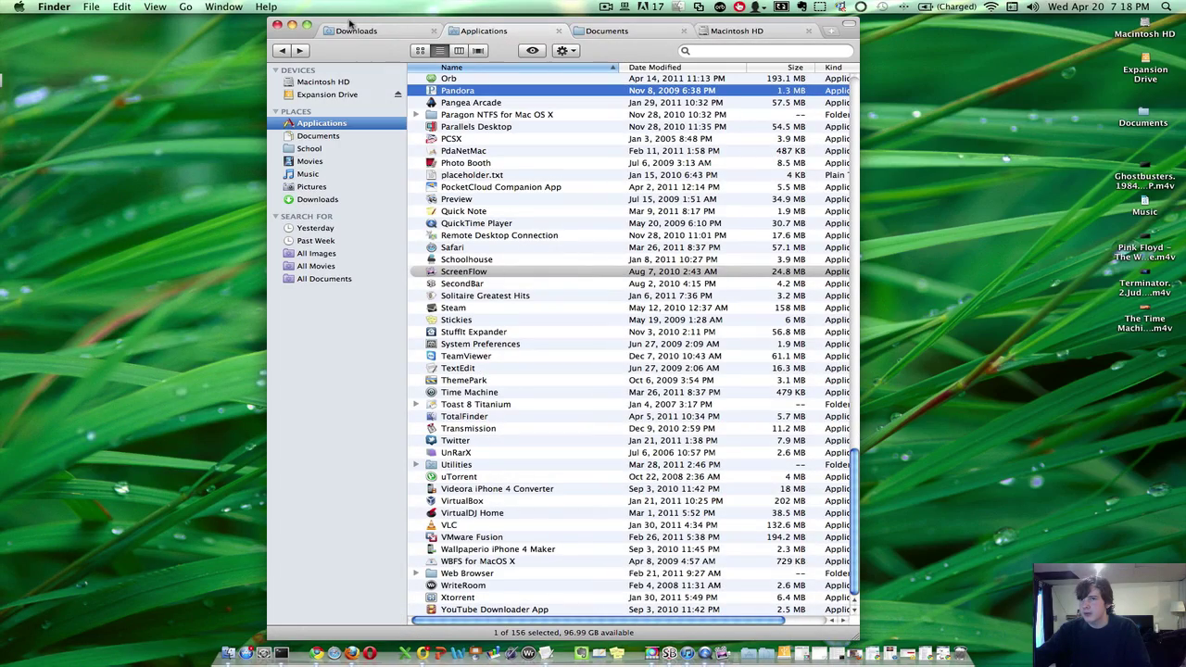
left_click_drag(372, 25, 451, 183)
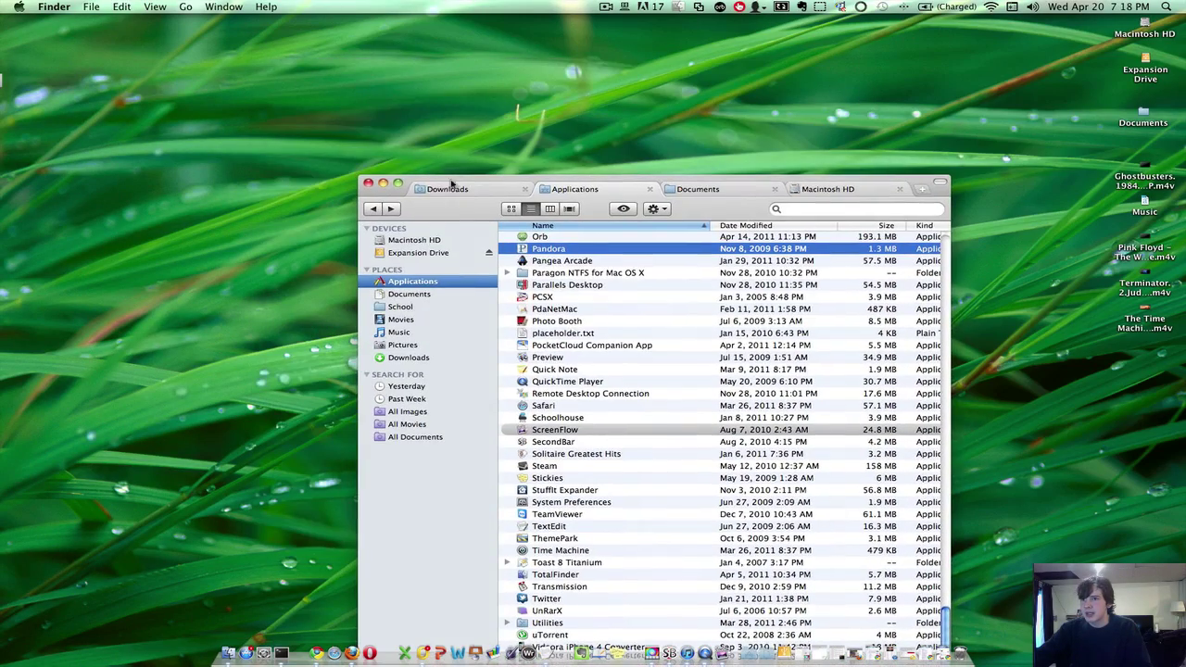
left_click(383, 185)
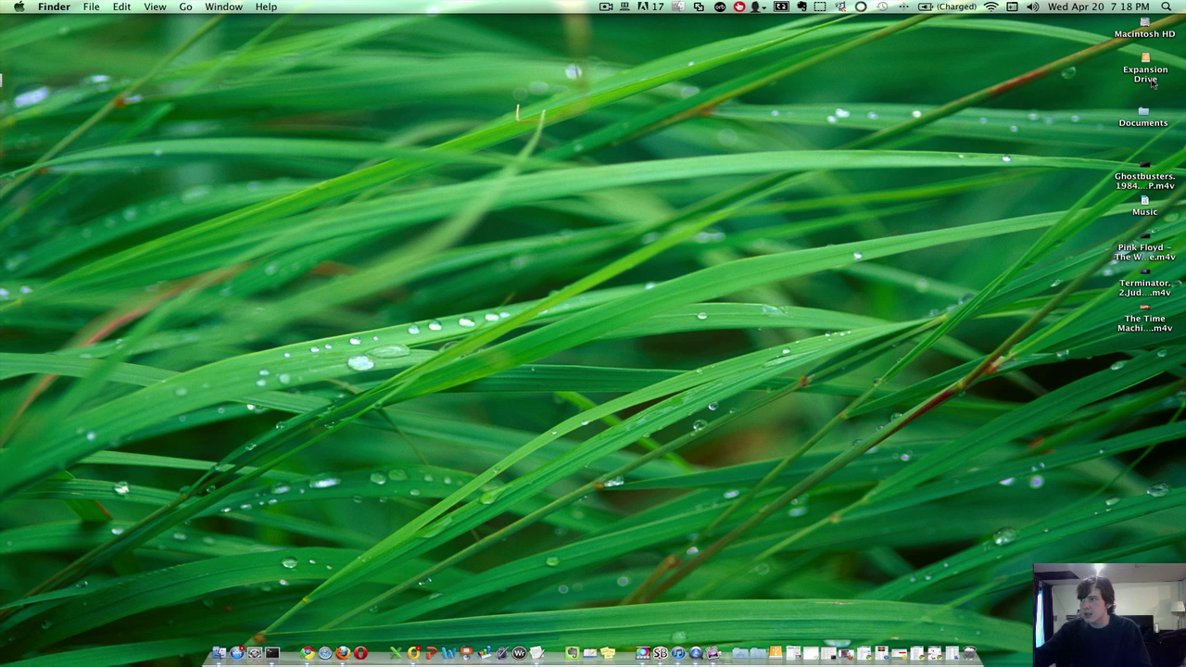
Step: Search Spotlight for "text" and open TextEdit with the document of useful Snow Leopard commands
key("super+space")
type("te")
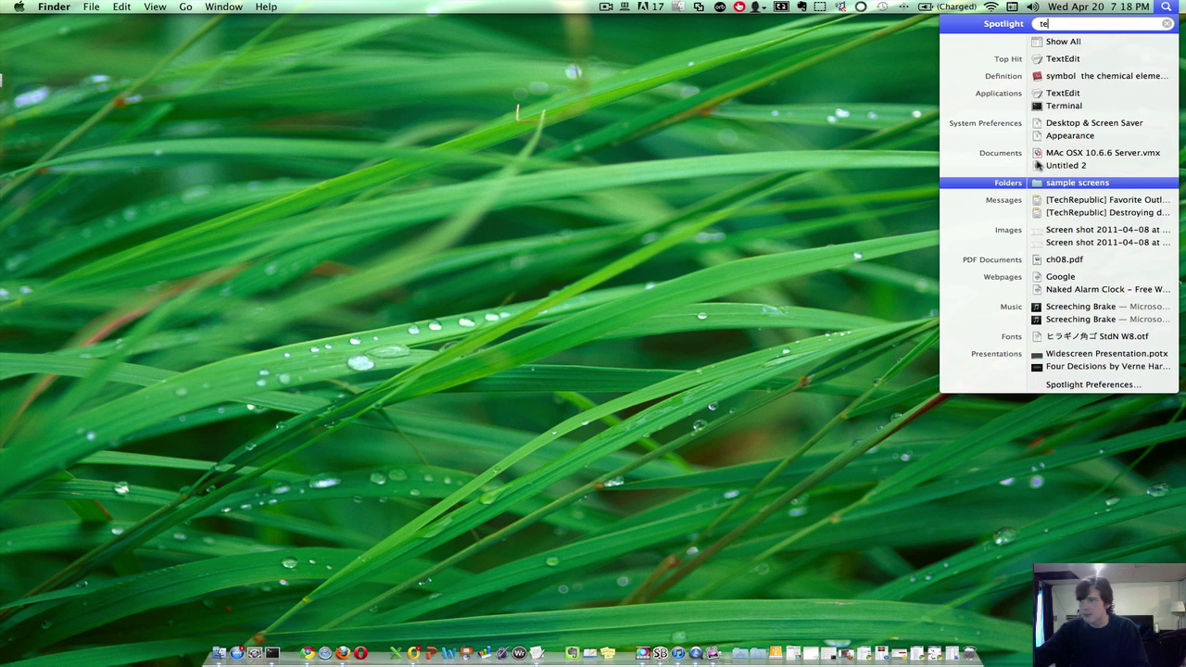
type("xt")
key("Return")
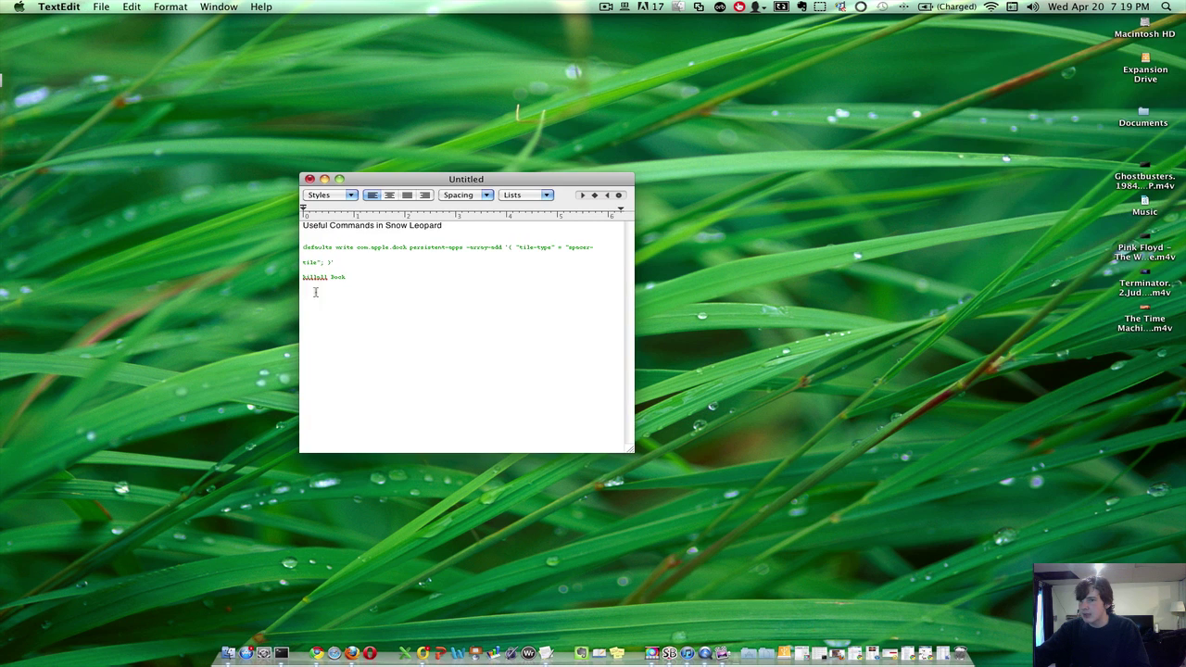
left_click_drag(315, 291, 365, 288)
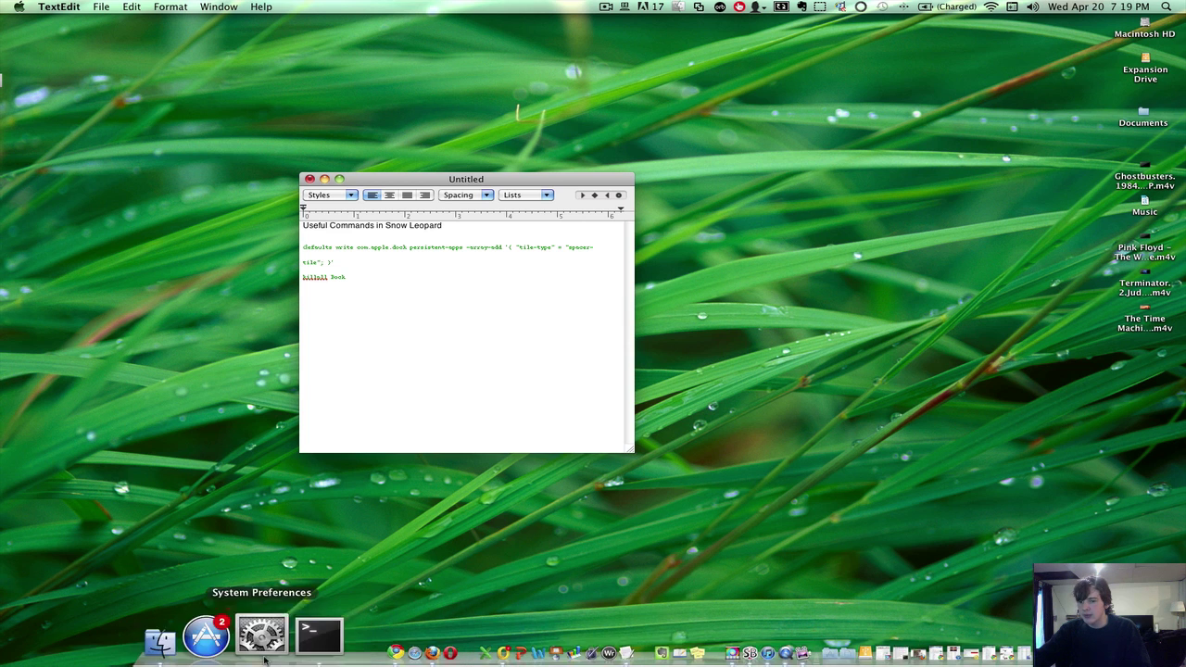
Step: Switch to Terminal and clear its earlier output with the clear command
left_click(318, 636)
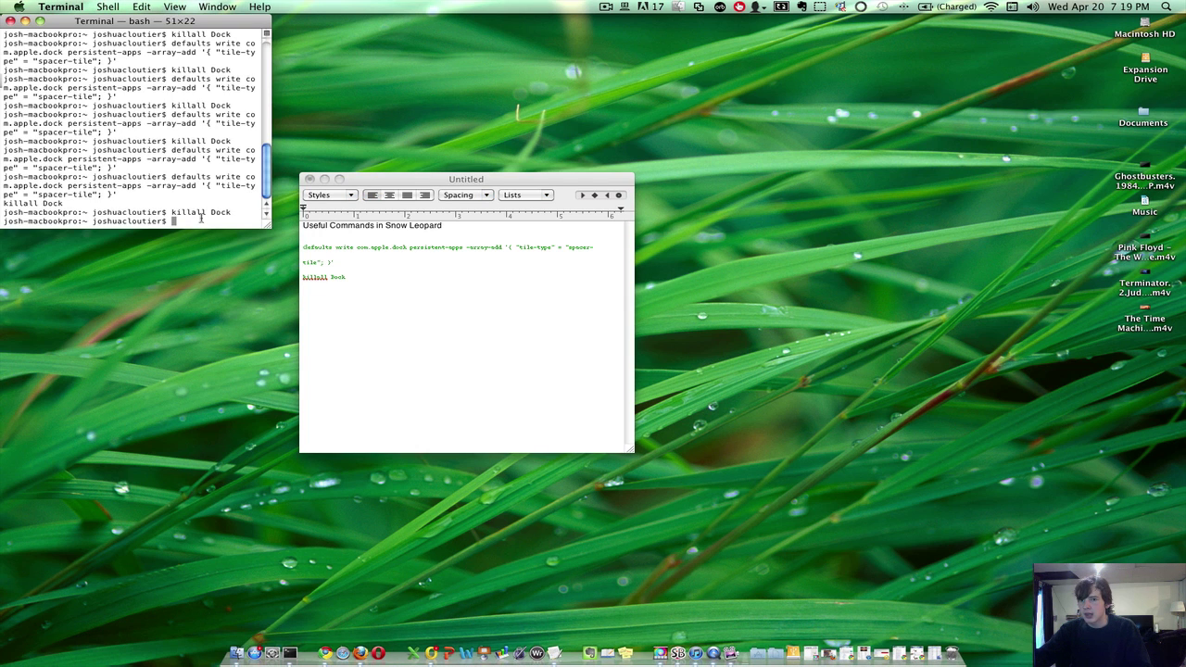
type("clear")
key("Return")
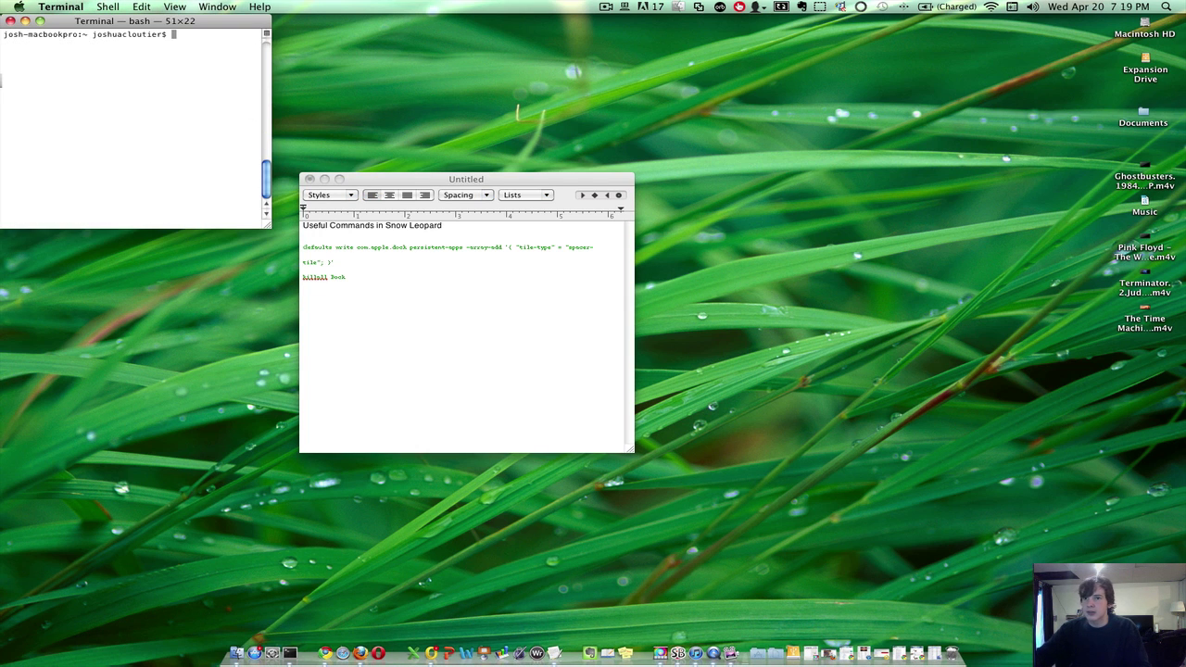
Step: Copy the "spacer-tile" defaults write command and killall Dock from the TextEdit document and run them in Terminal
left_click(392, 246)
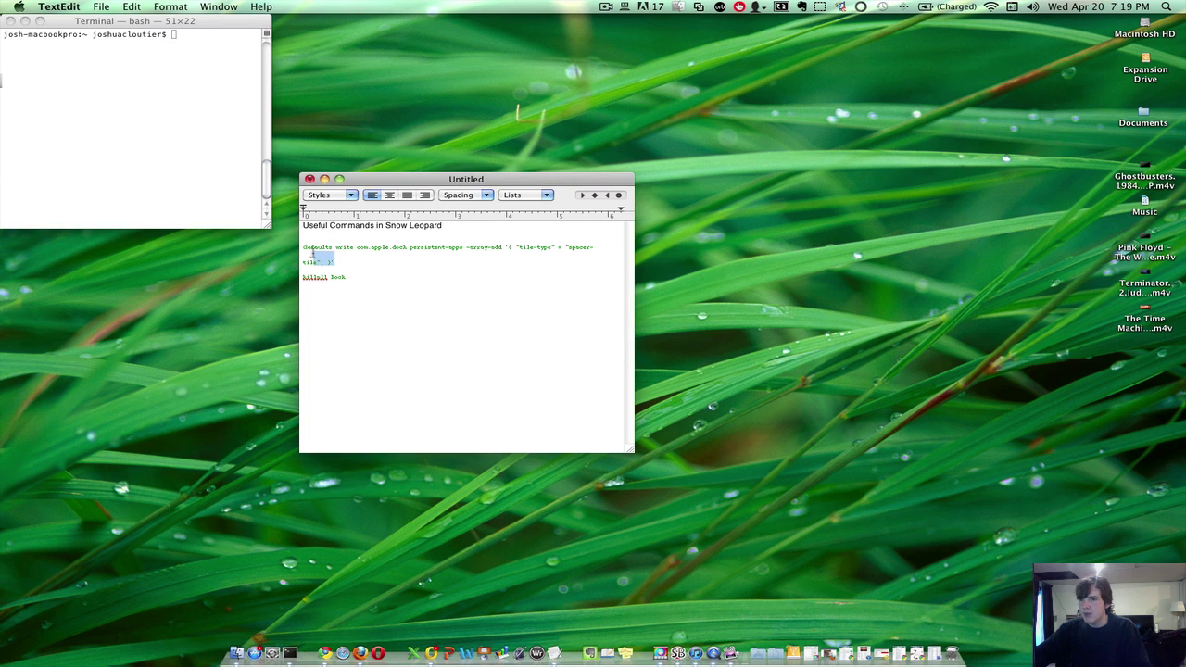
mouse_move(313, 253)
left_mouse_down()
mouse_move(305, 239)
mouse_move(349, 271)
mouse_move(301, 246)
left_mouse_up()
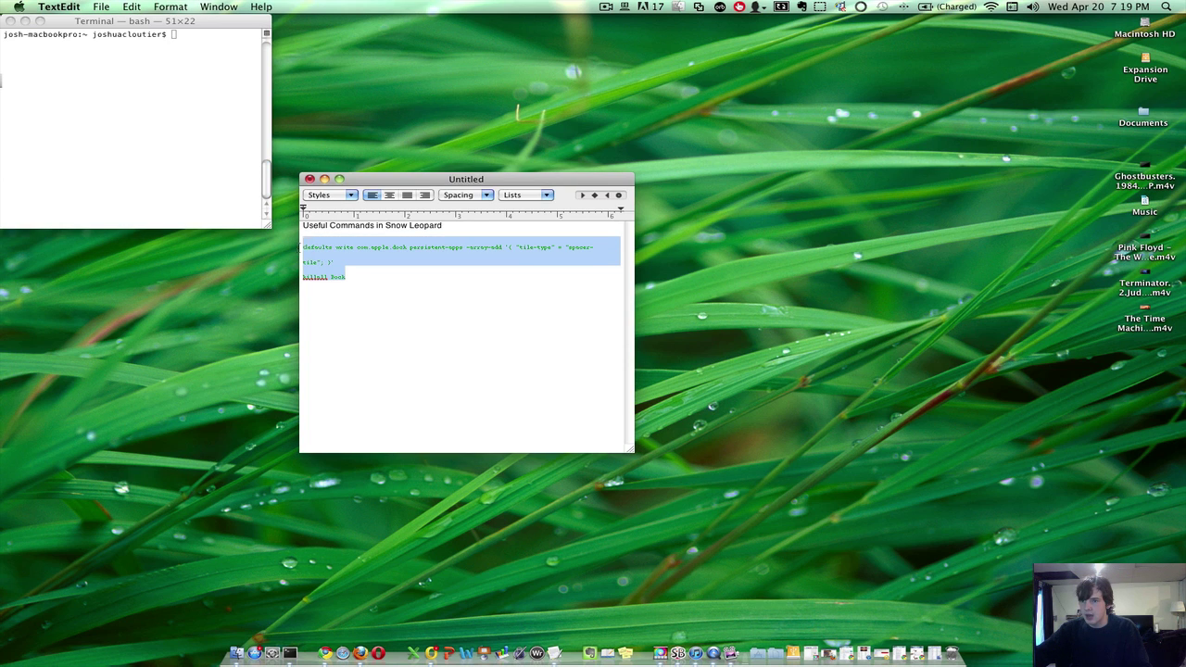
right_click(309, 245)
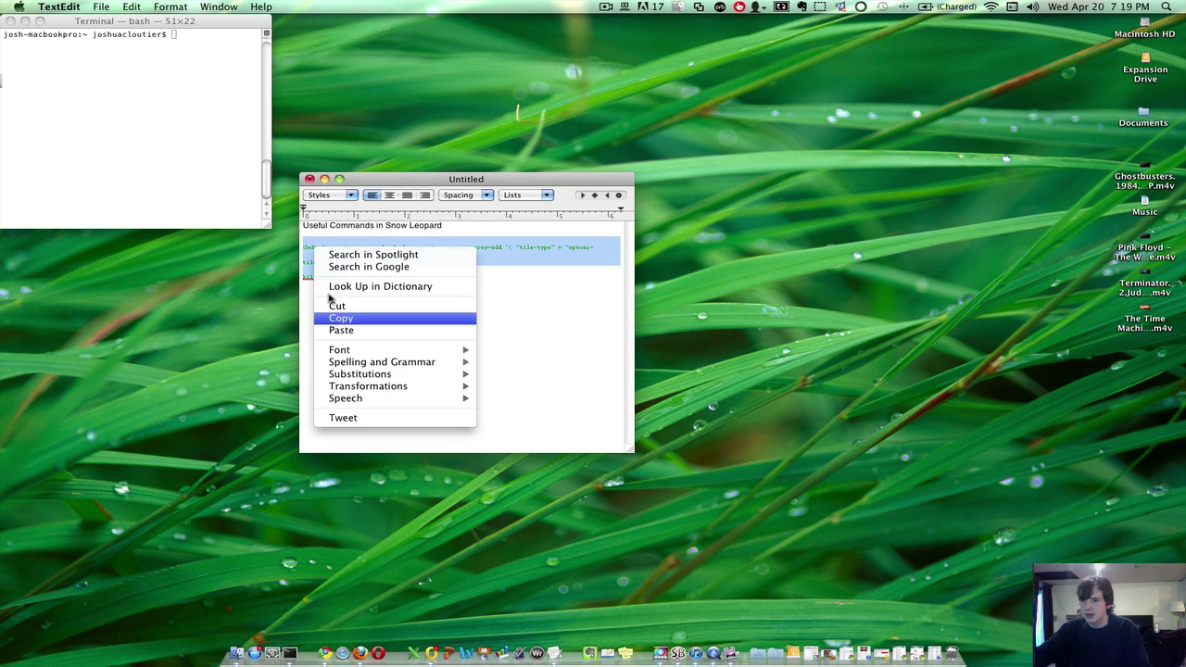
left_click(338, 315)
left_click(168, 120)
key("super+v")
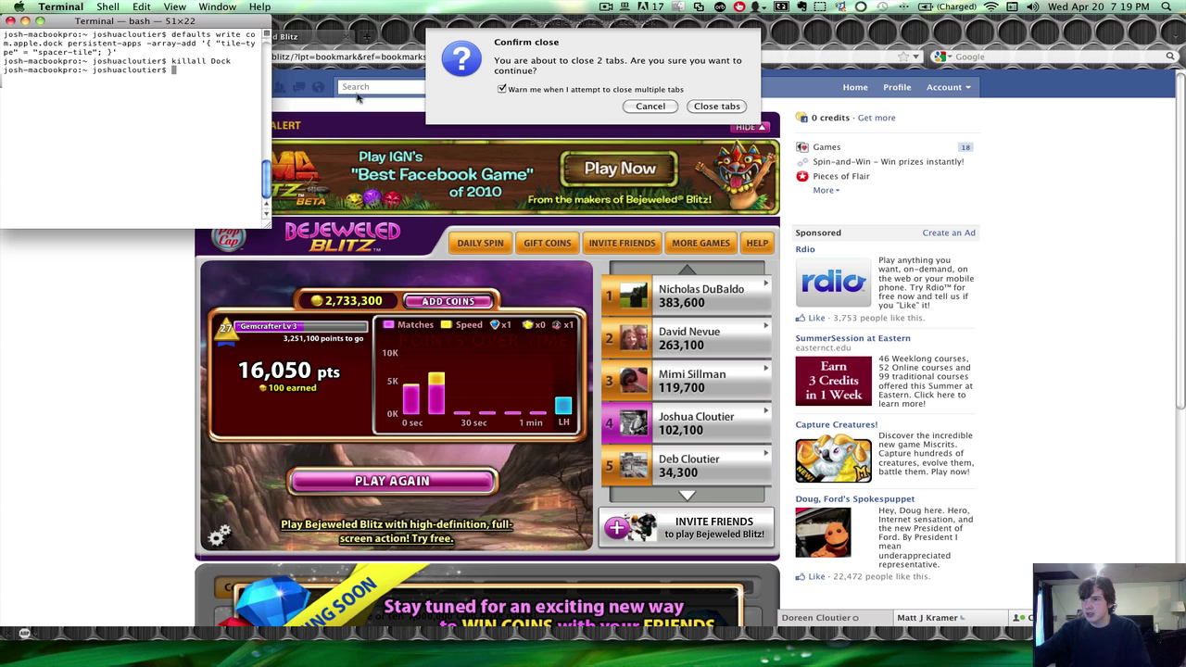
Step: Confirm closing the two Firefox tabs, and minimise the iTunes and mail windows
left_click(715, 105)
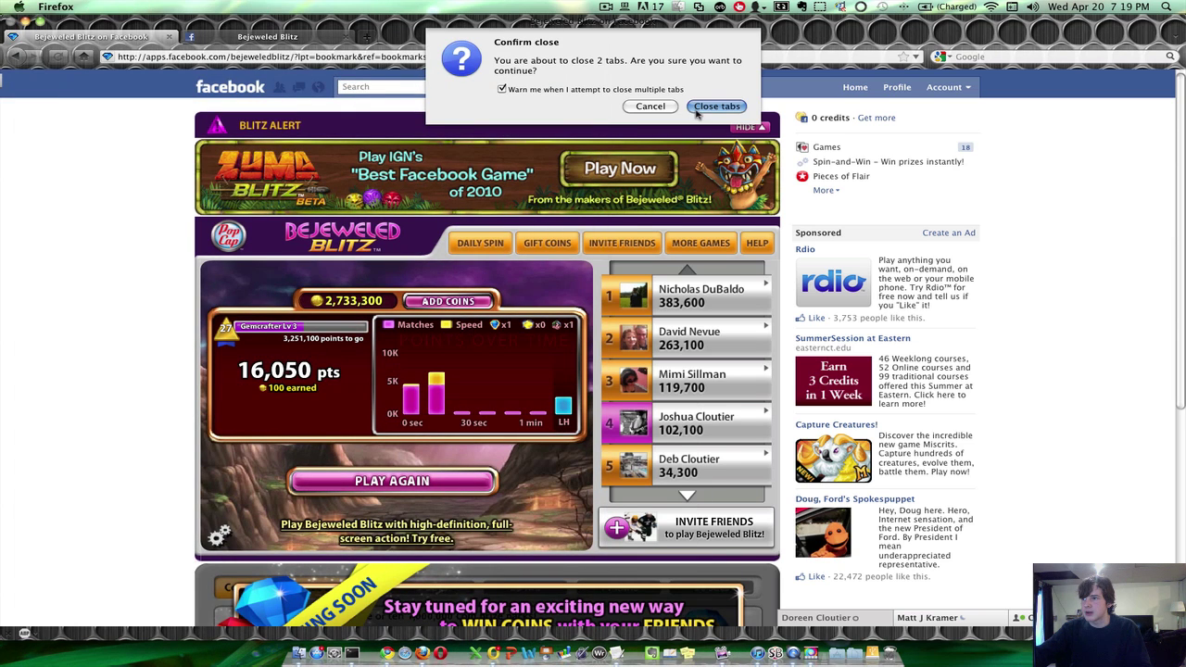
left_click(716, 106)
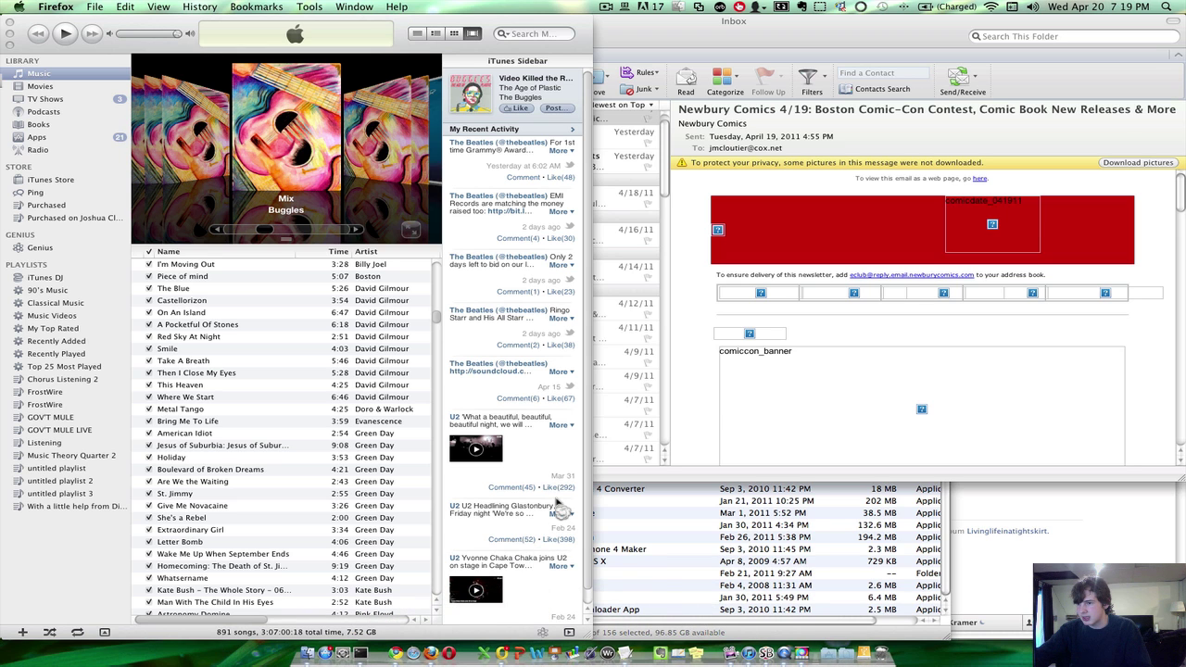
left_click(9, 33)
left_click(307, 22)
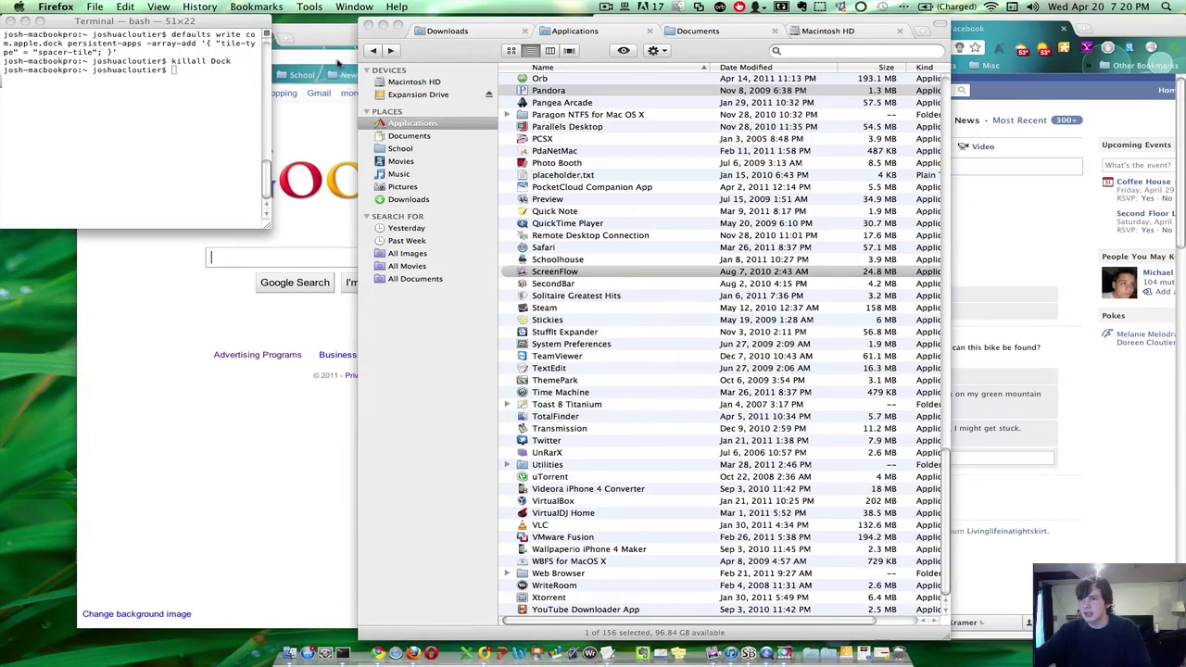
Step: Minimise the Finder window and the Chrome window showing Facebook
left_click(383, 25)
key("super+h")
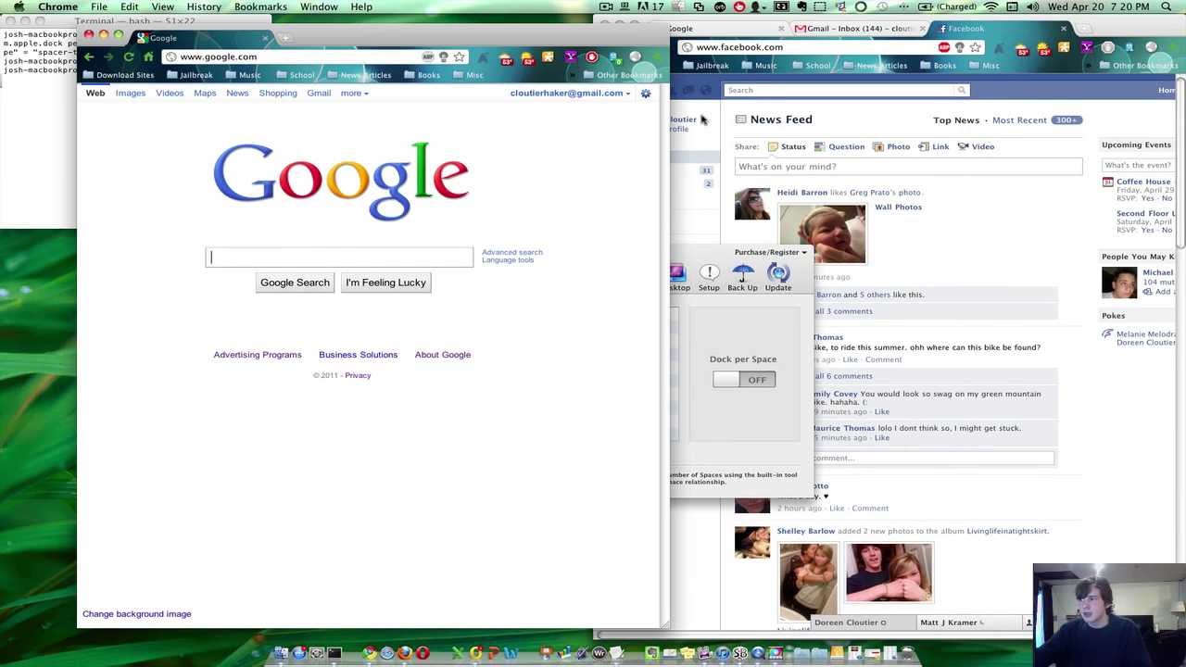
left_click(615, 22)
left_click(614, 22)
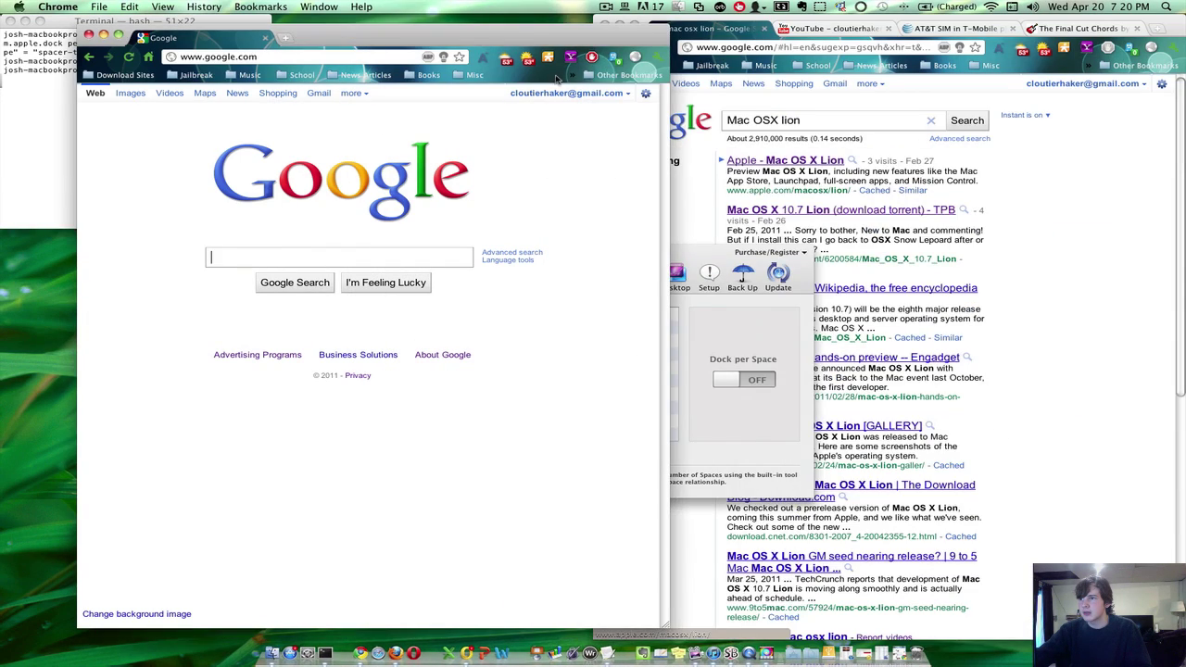
Step: Highlight the spacer-tile and killall Dock commands in the TextEdit document and return to the Terminal window
left_click(383, 302)
left_click(379, 280)
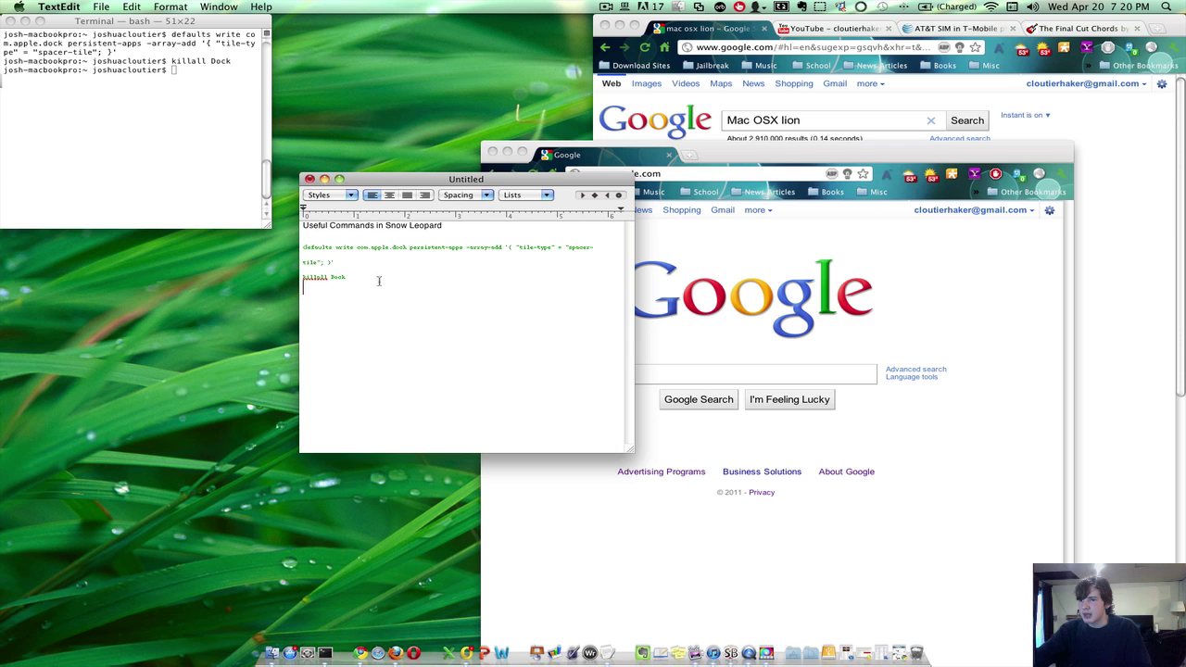
left_click_drag(356, 275, 303, 234)
left_click(170, 180)
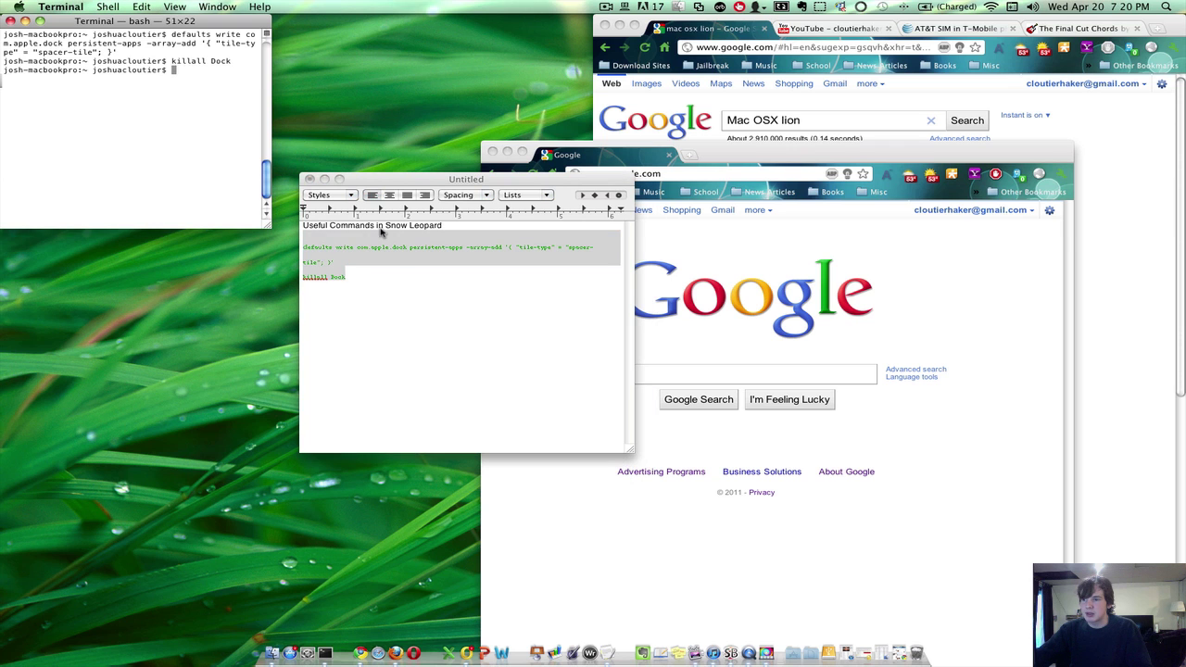
Step: Minimise the Terminal and TextEdit windows and close the Chrome window showing the Google home page
left_click(25, 20)
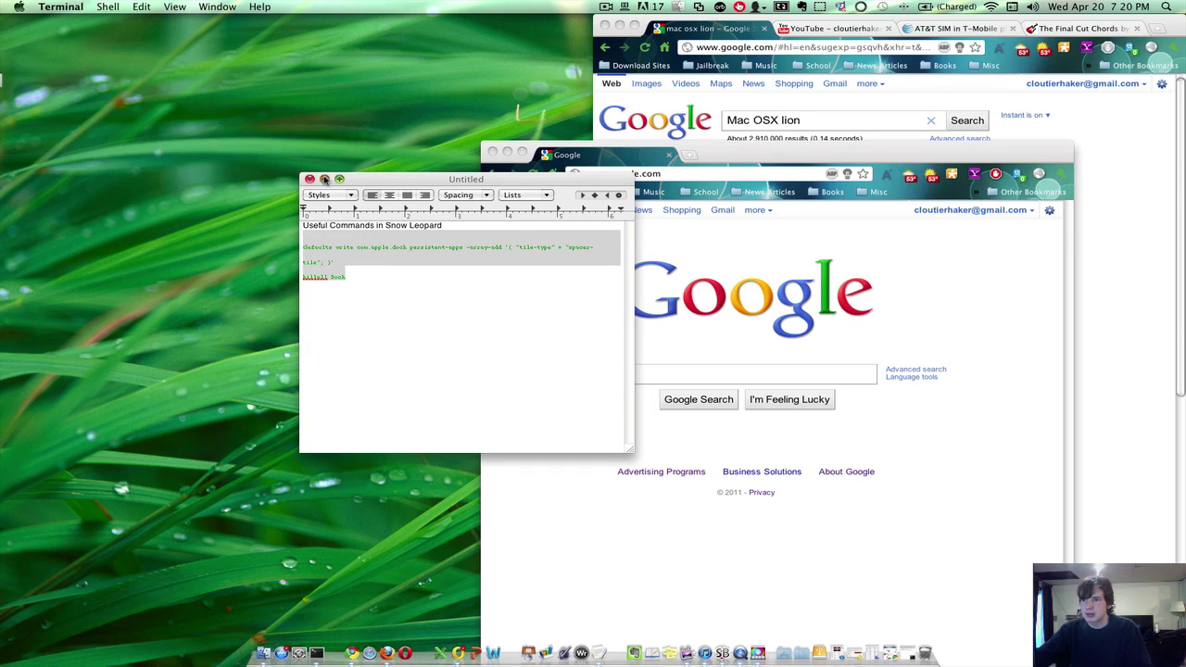
left_click(324, 179)
left_click(493, 151)
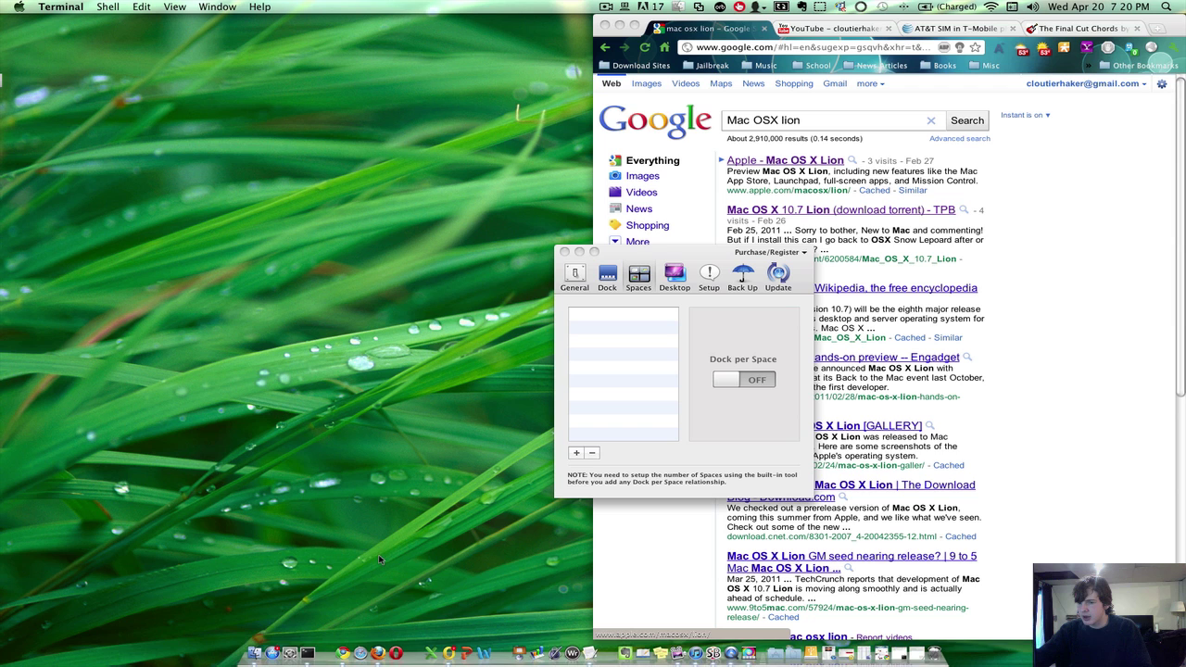
Step: Quit Chrome and close the settings window showing the Dock per Space option
right_click(317, 621)
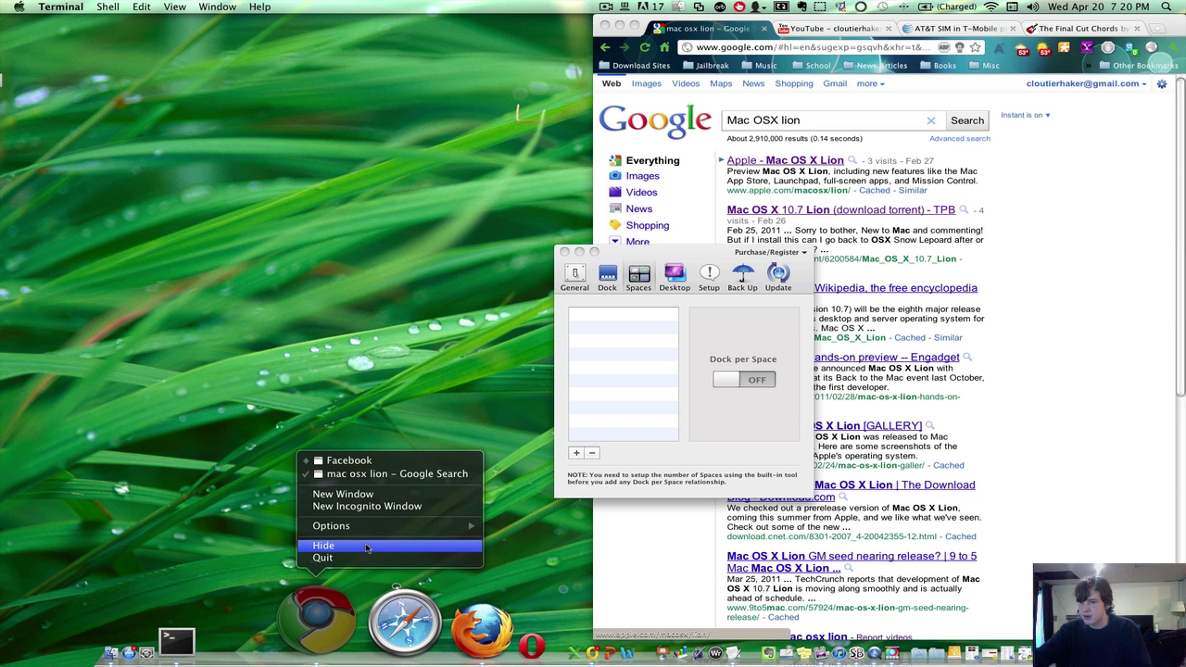
left_click(322, 556)
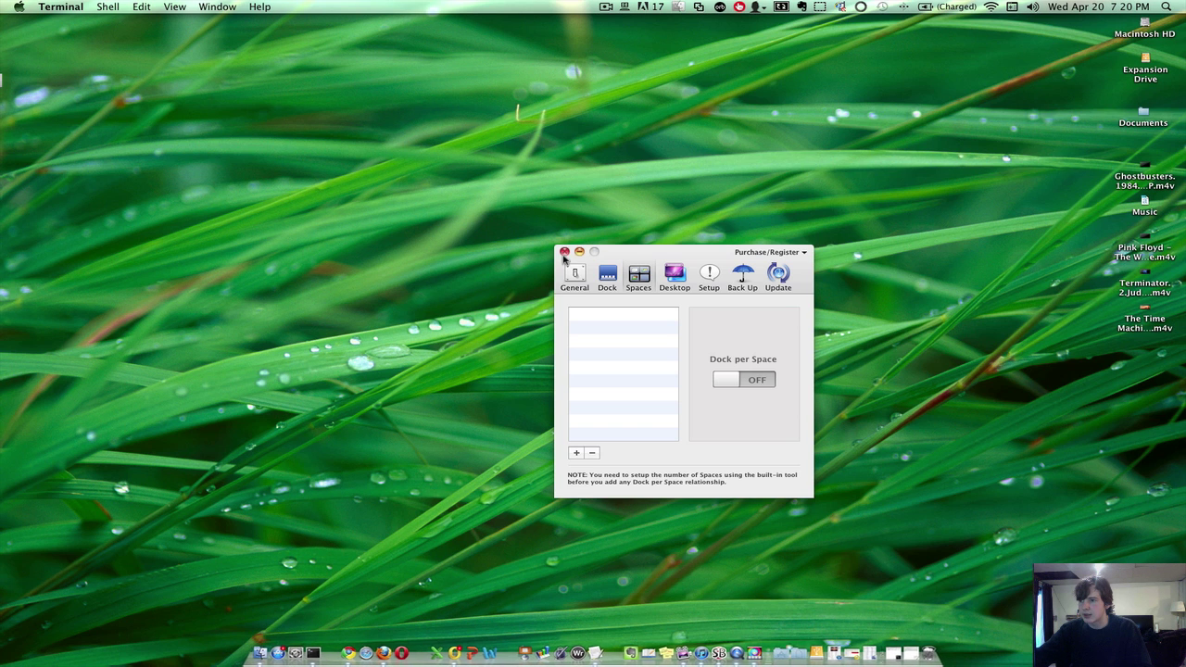
left_click(563, 252)
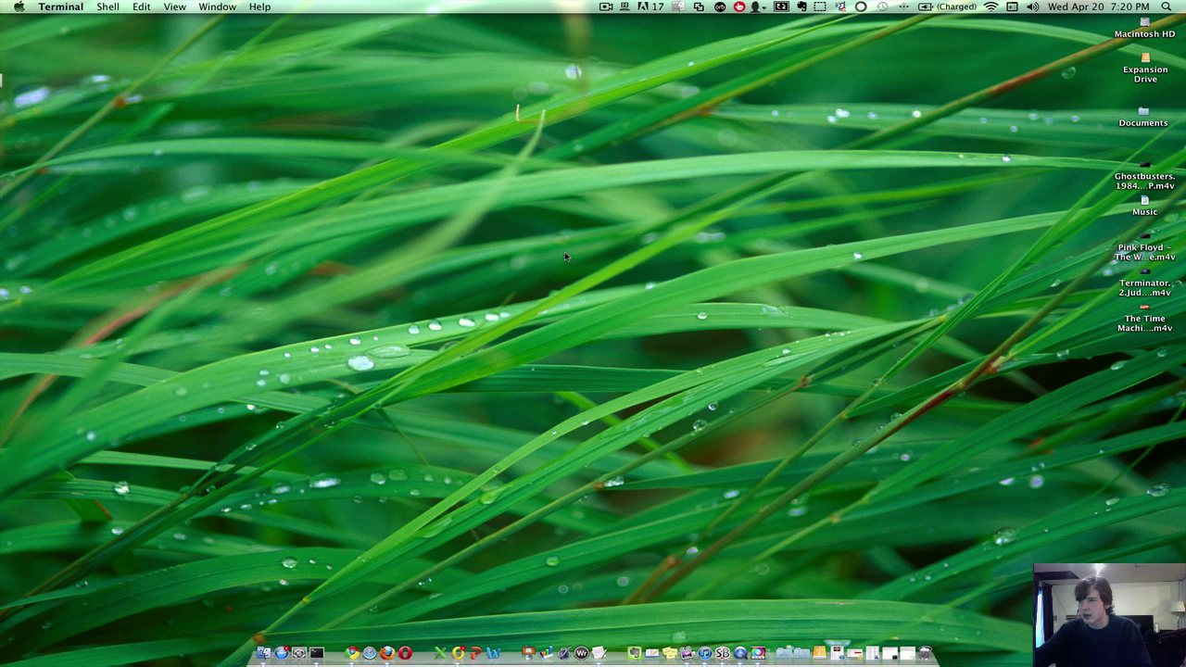
Step: Switch the active DockSpaces dock to Games
left_click(626, 7)
left_click(519, 96)
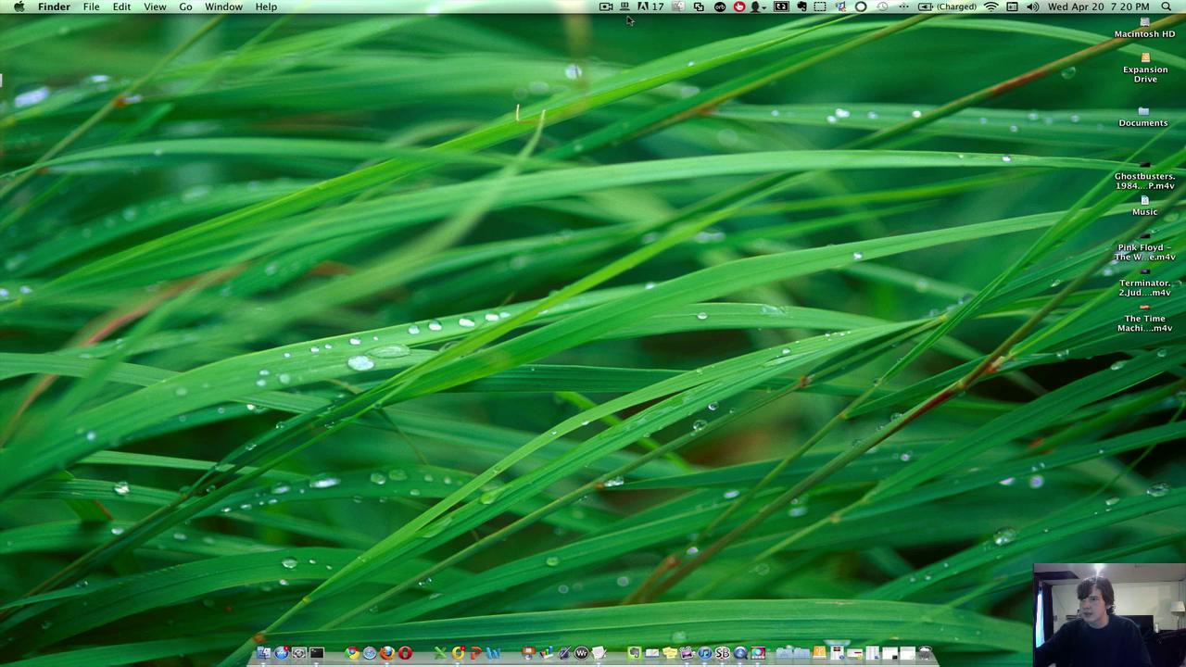
left_click(627, 7)
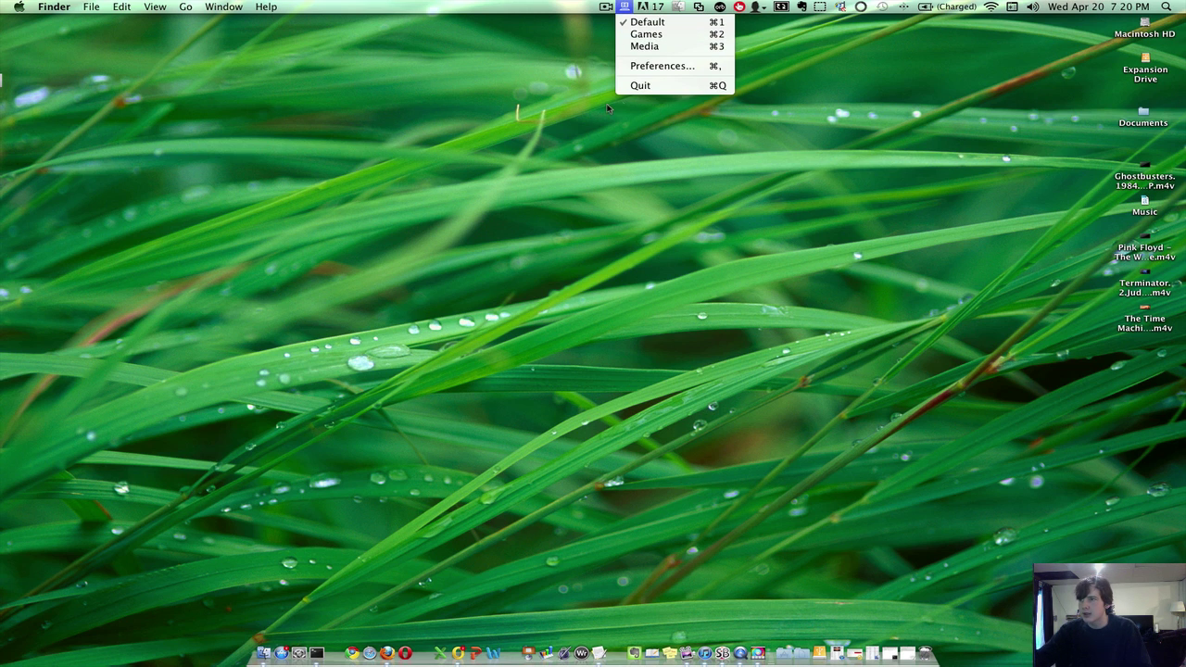
left_click(549, 262)
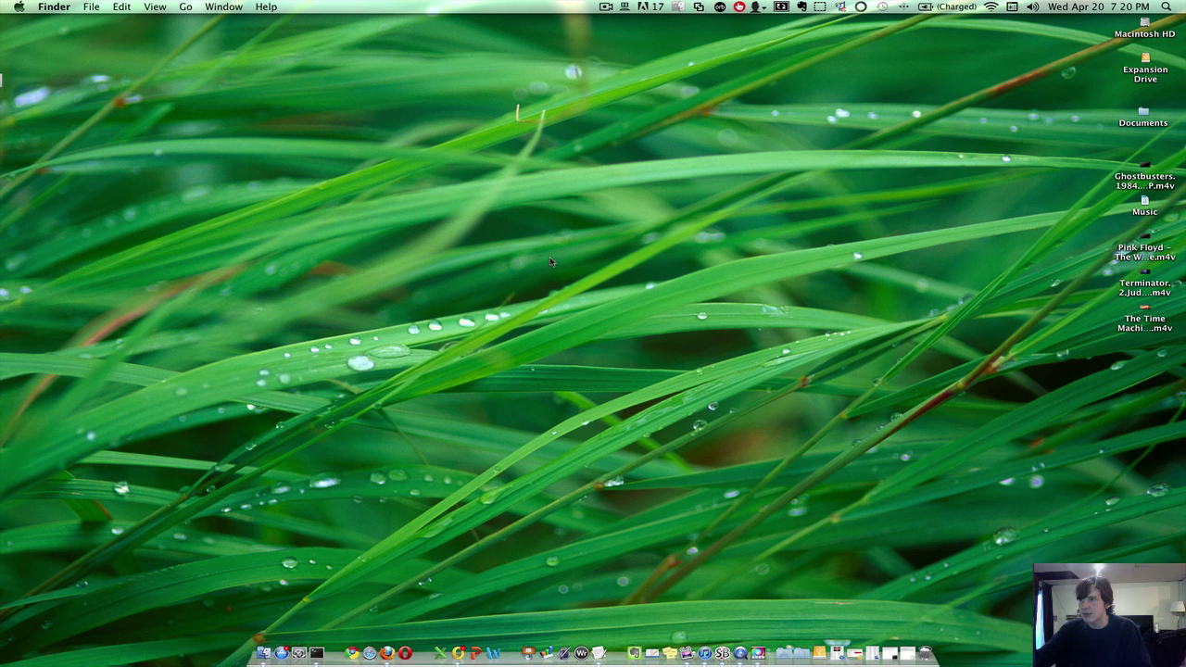
left_click(625, 7)
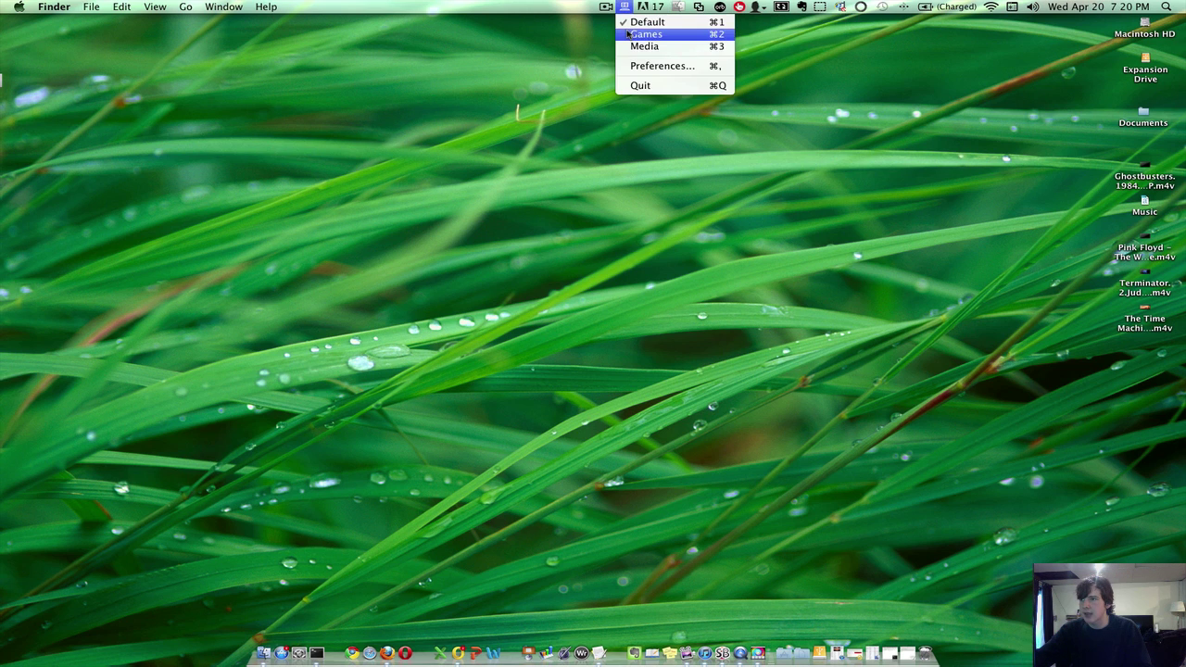
left_click(640, 34)
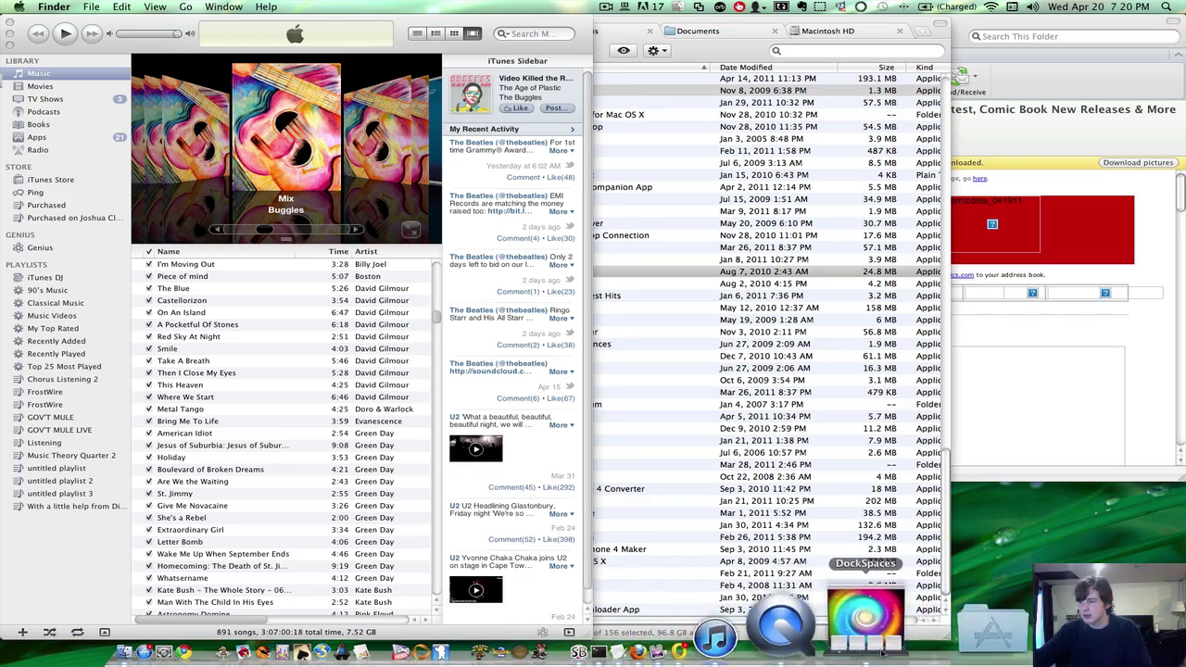
Step: Minimise the open iTunes, Finder, Inbox and TextEdit windows to clear the desktop
key("super+m")
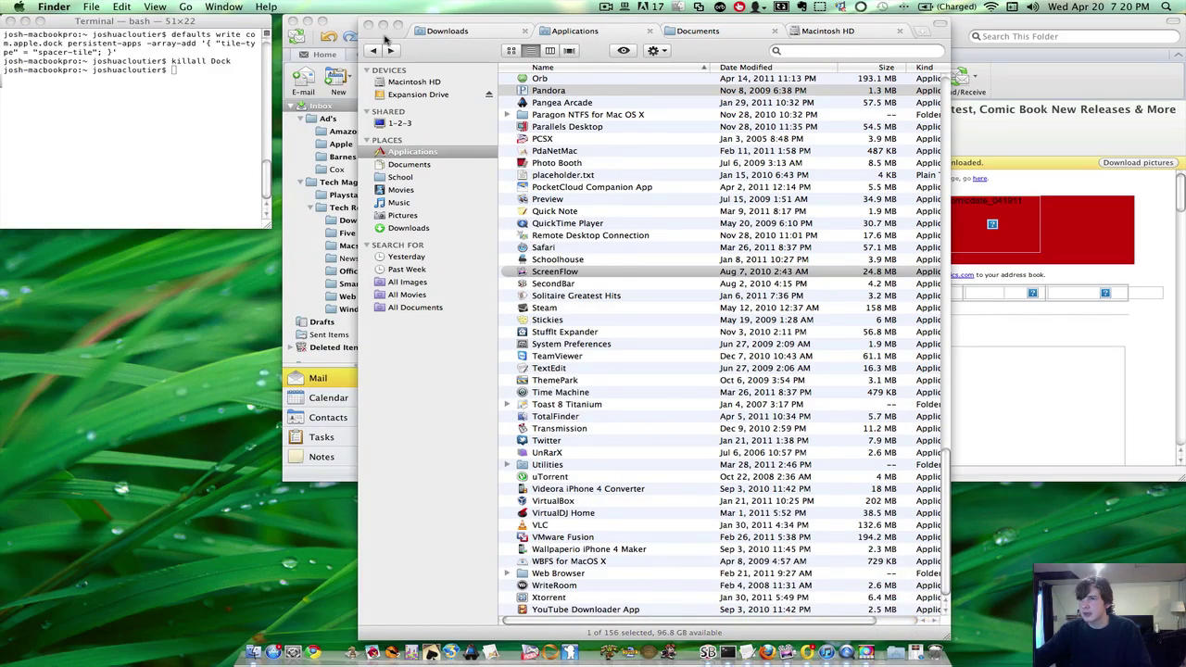
left_click(384, 26)
left_click(307, 21)
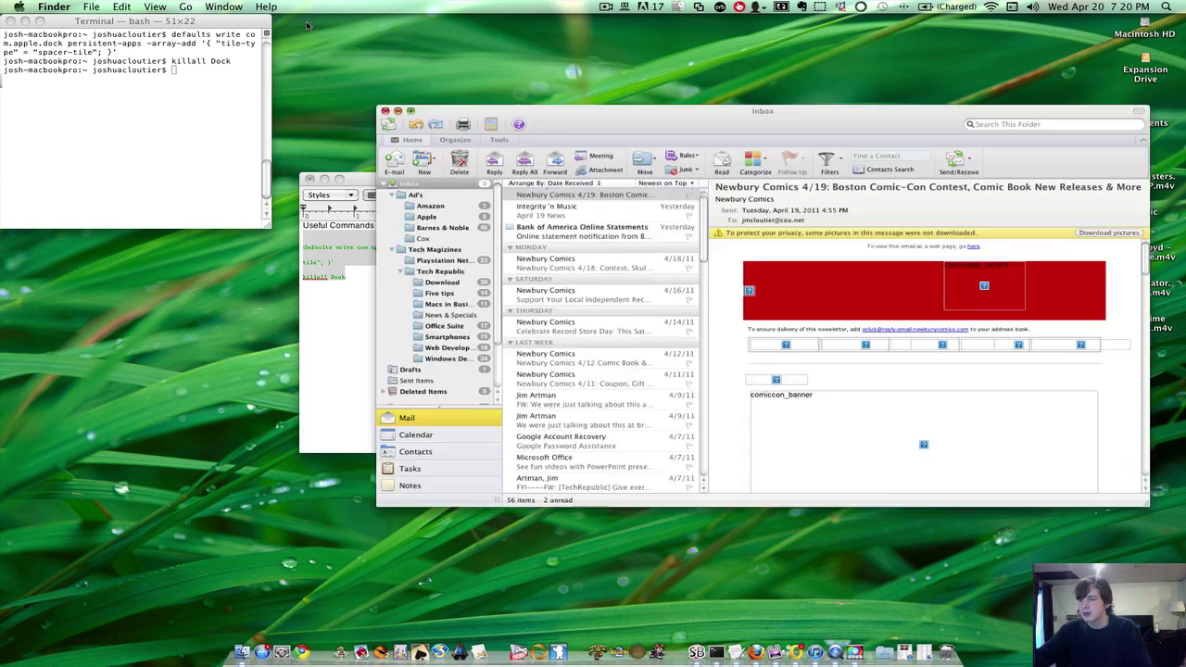
key("super+m")
left_click(324, 181)
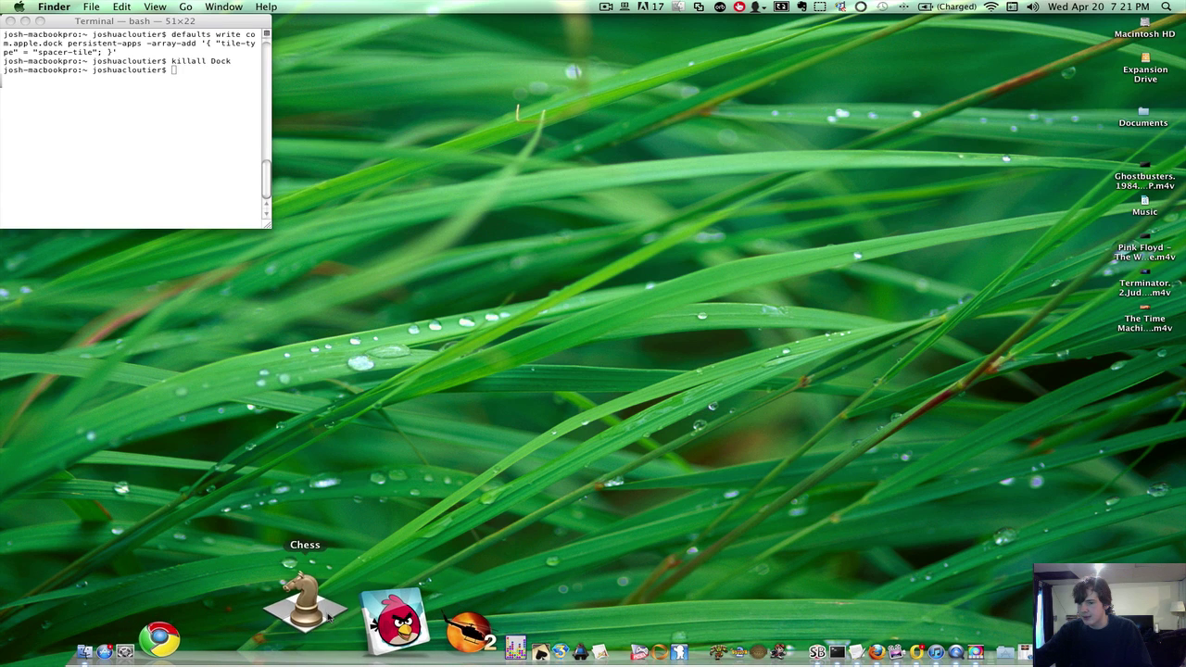
Step: Launch Chess from the Games dock, reposition its window on the desktop and quit it
left_click(327, 618)
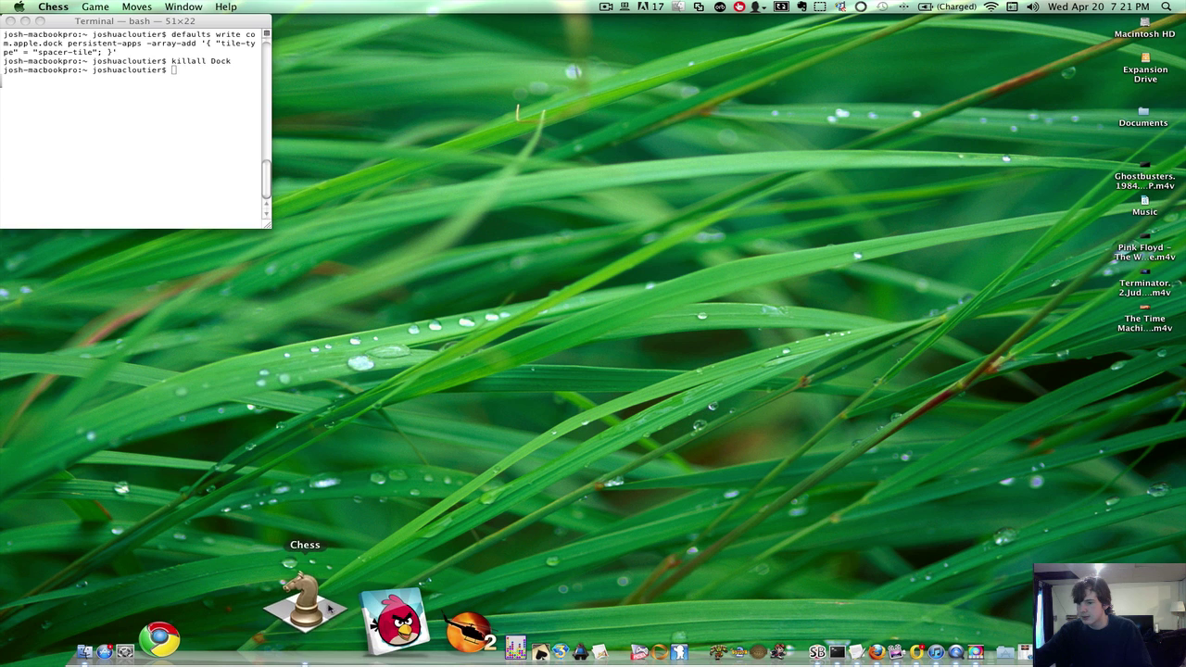
key("Escape")
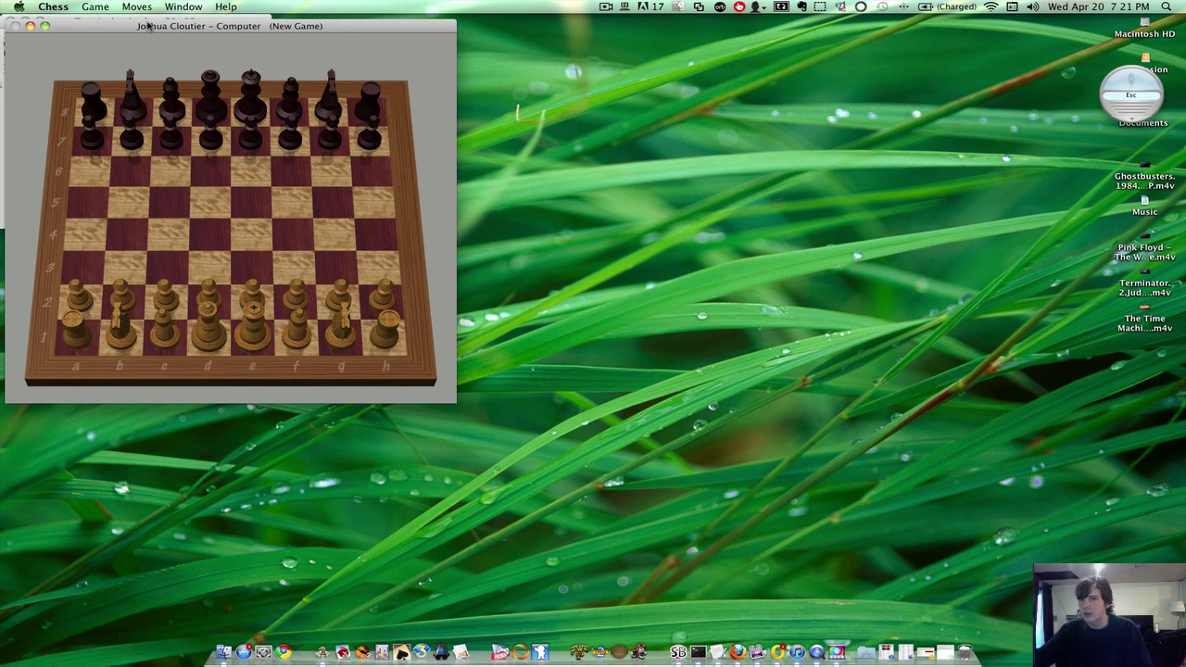
left_click_drag(526, 79, 426, 82)
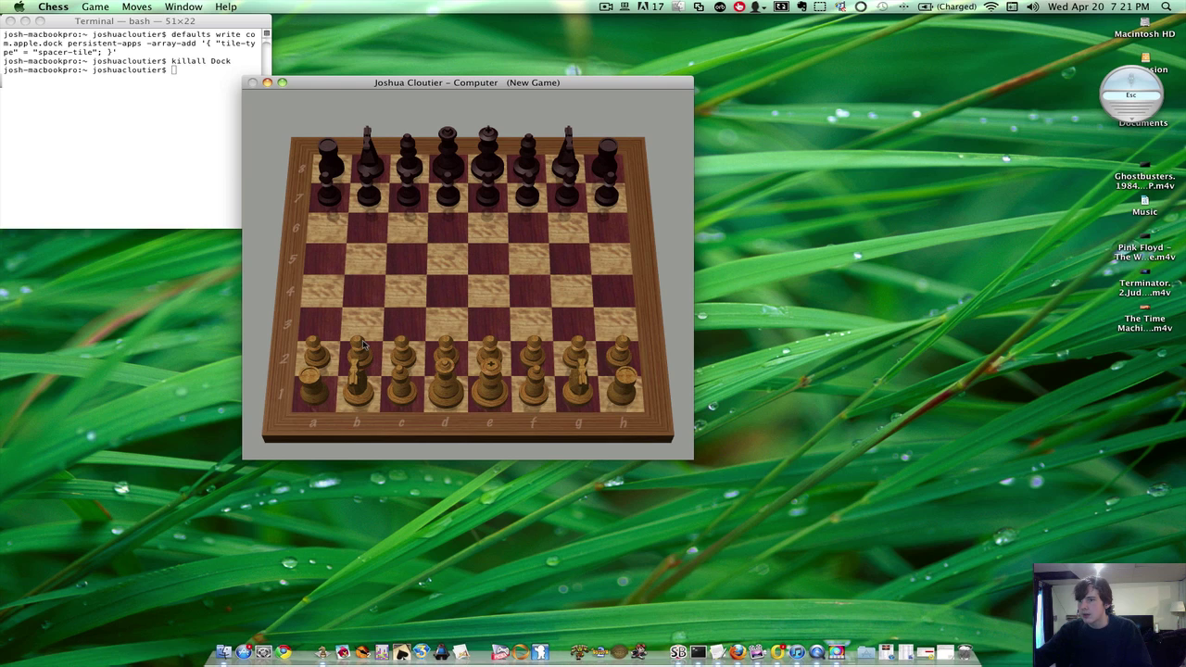
left_click_drag(382, 83, 301, 92)
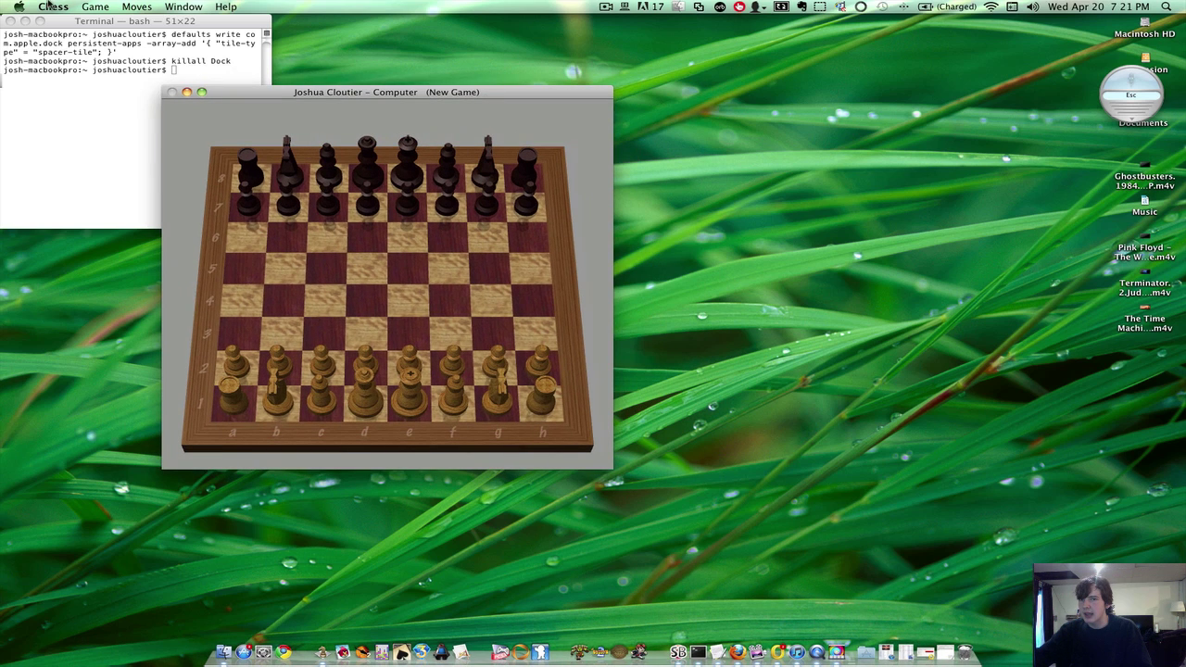
left_click(53, 6)
left_click(84, 124)
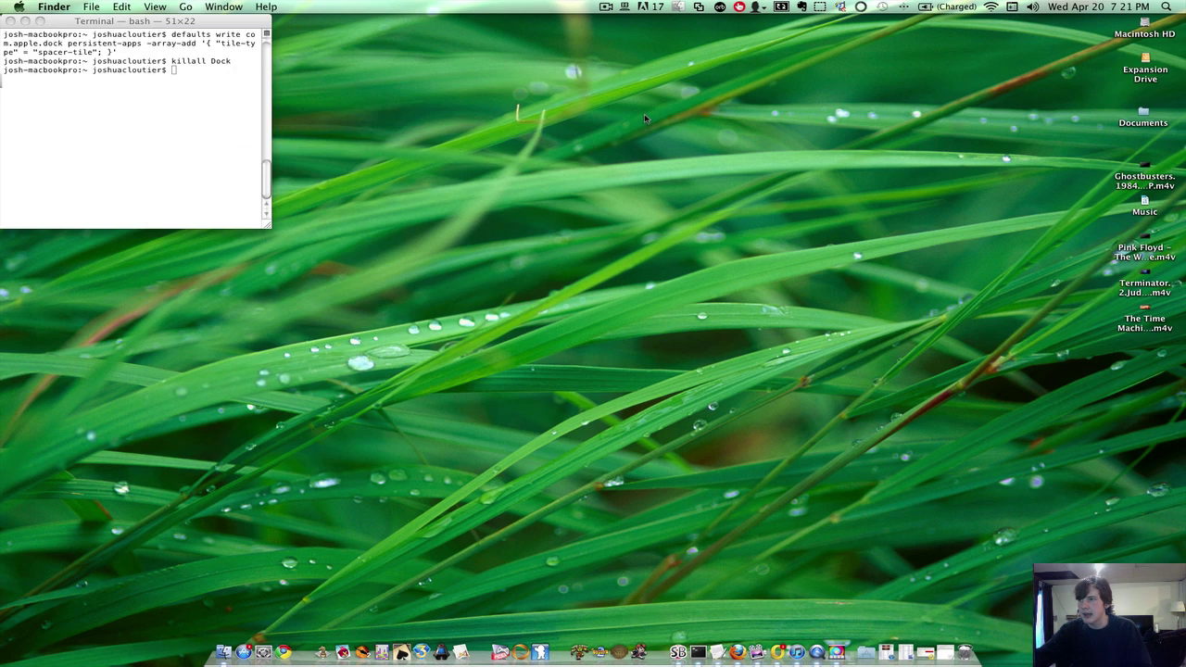
Step: Open the DockSpaces preferences and examine the list of docks
left_click(624, 6)
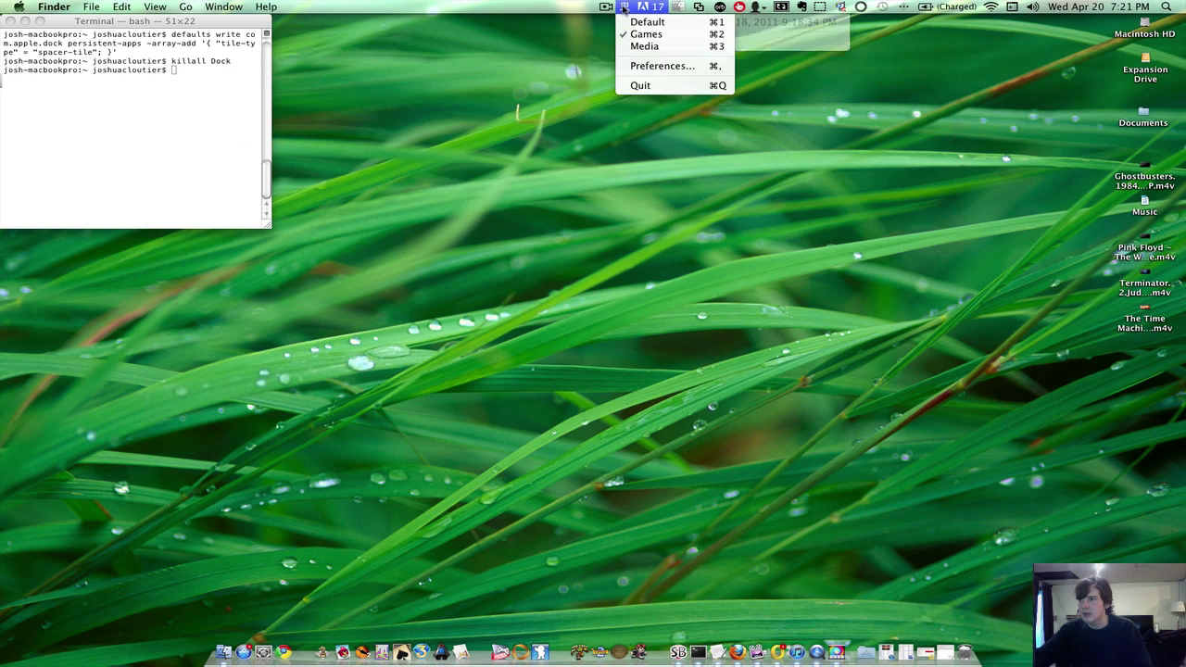
left_click(662, 65)
left_click_drag(639, 259, 510, 256)
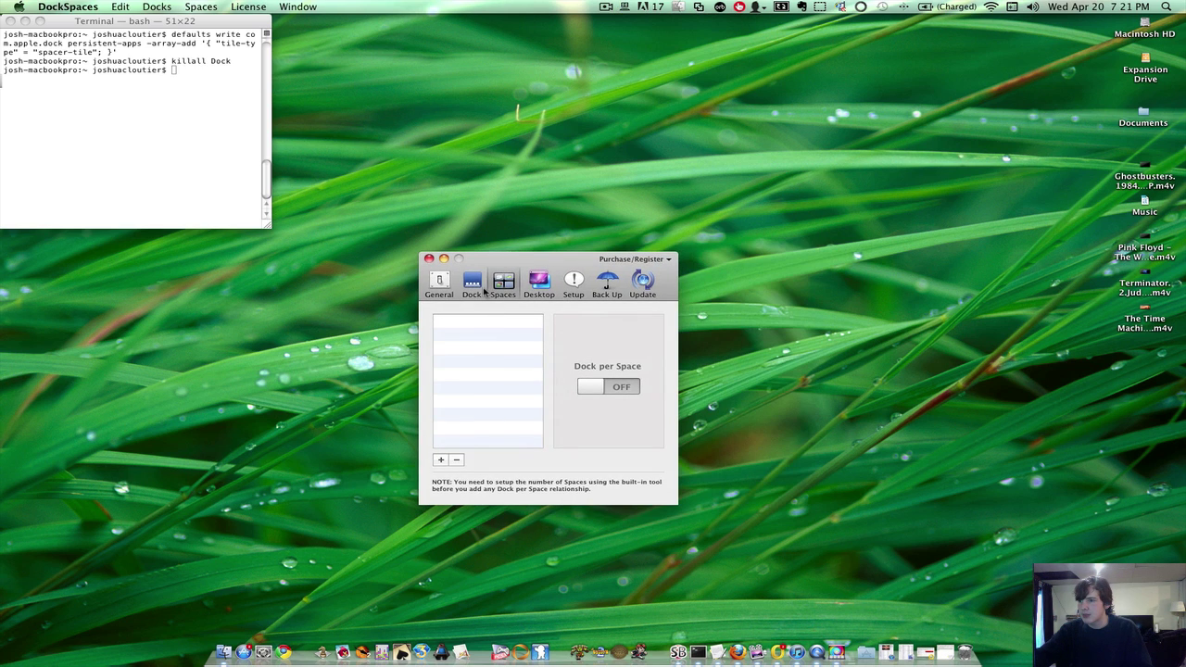
left_click(480, 289)
left_click(467, 426)
left_click(478, 320)
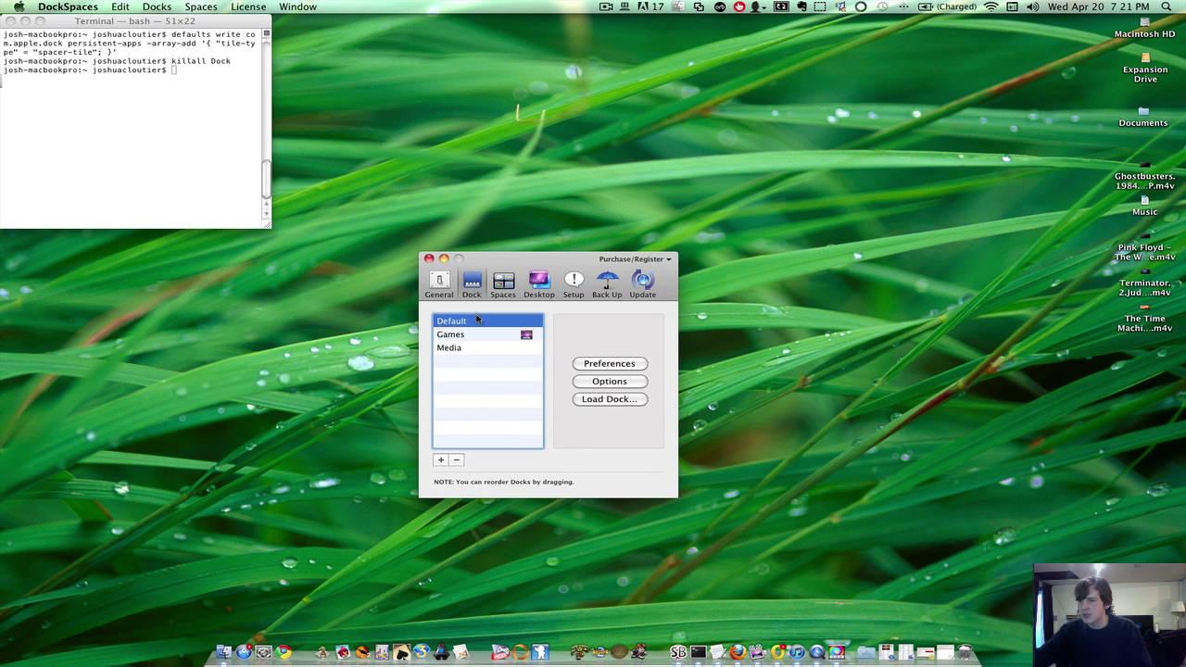
left_click_drag(477, 320, 525, 401)
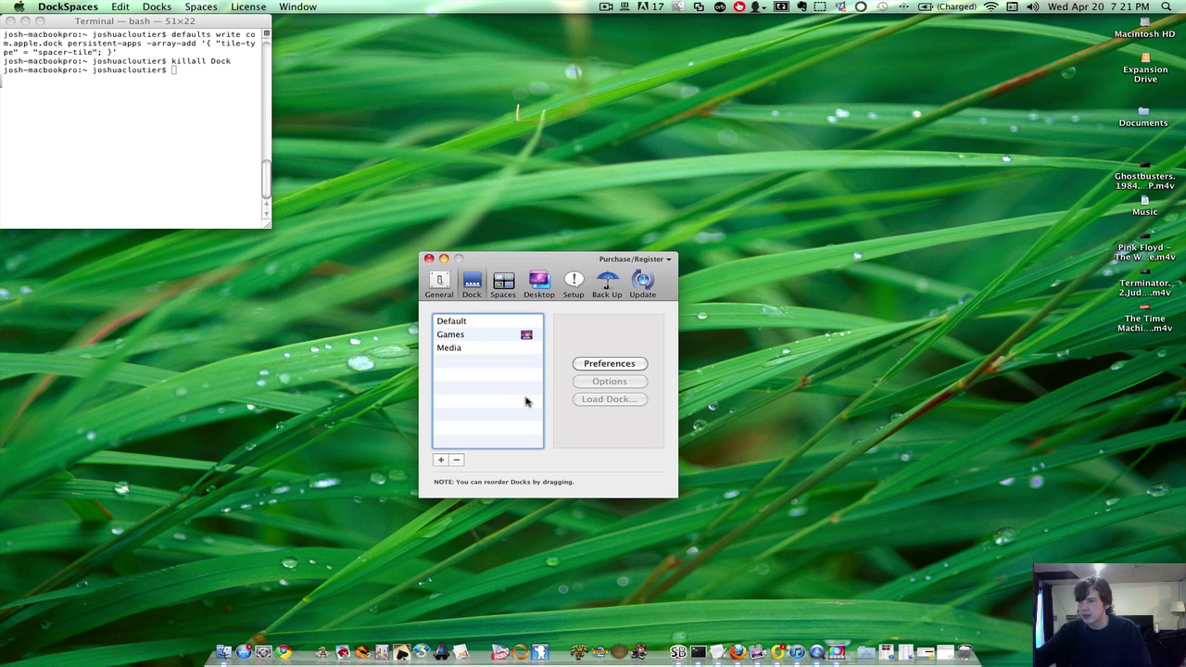
Step: Review the Spaces, General and Dock settings of DockSpaces and close the preferences window
left_click(513, 291)
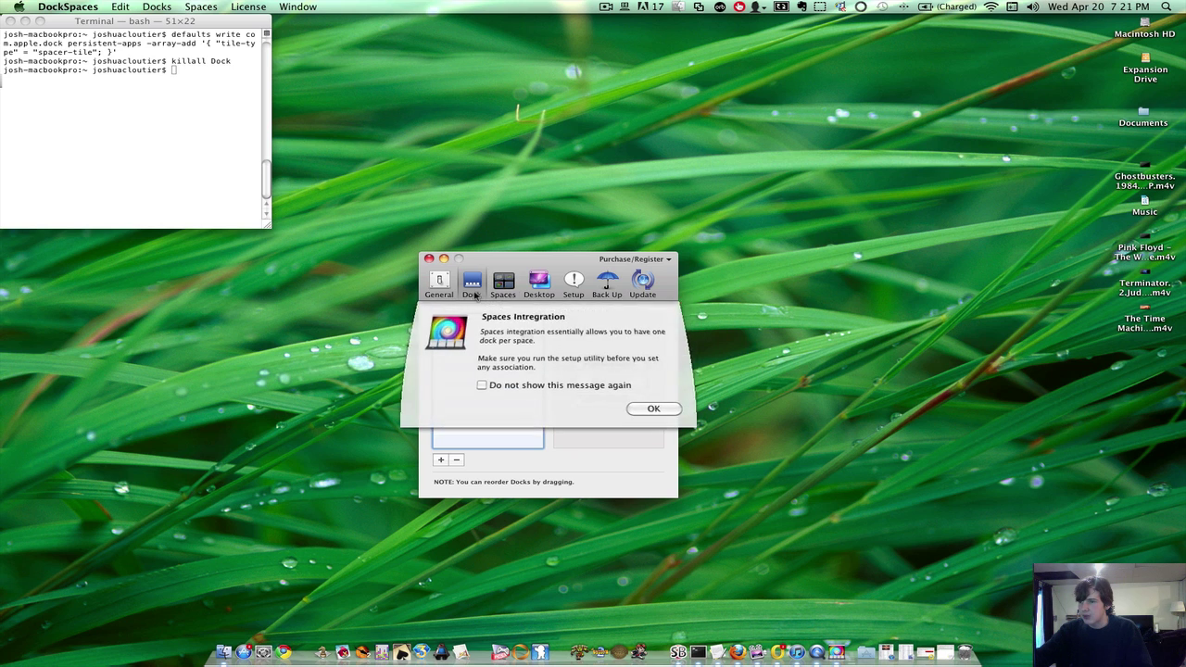
left_click(652, 406)
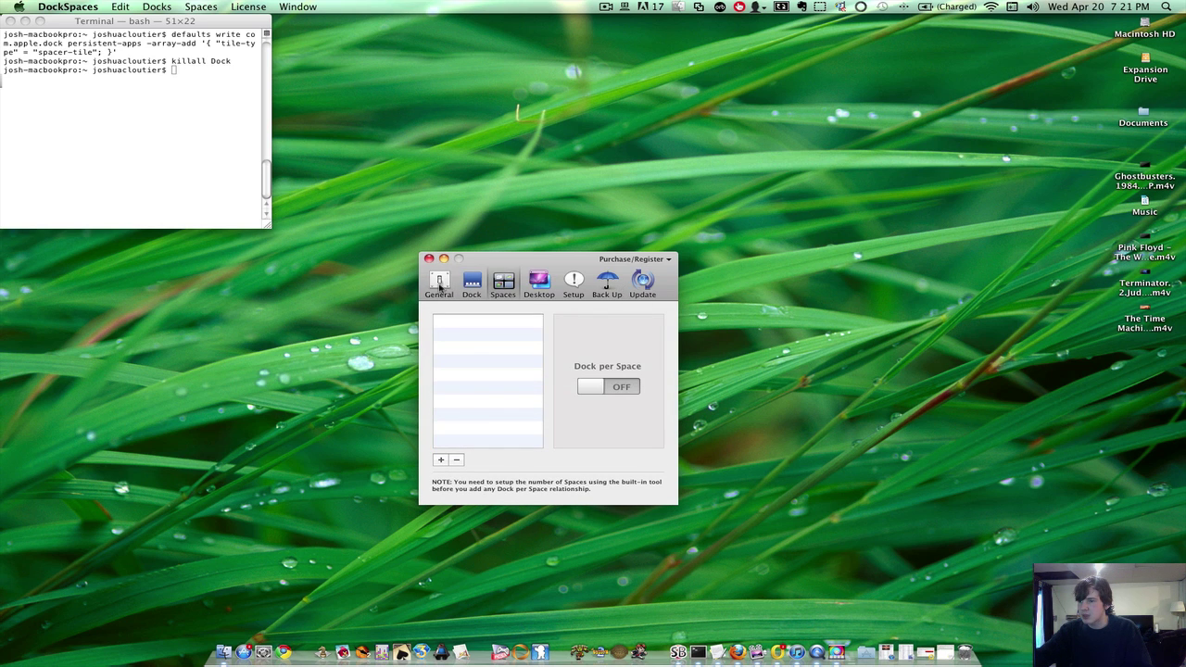
left_click(439, 286)
left_click(472, 285)
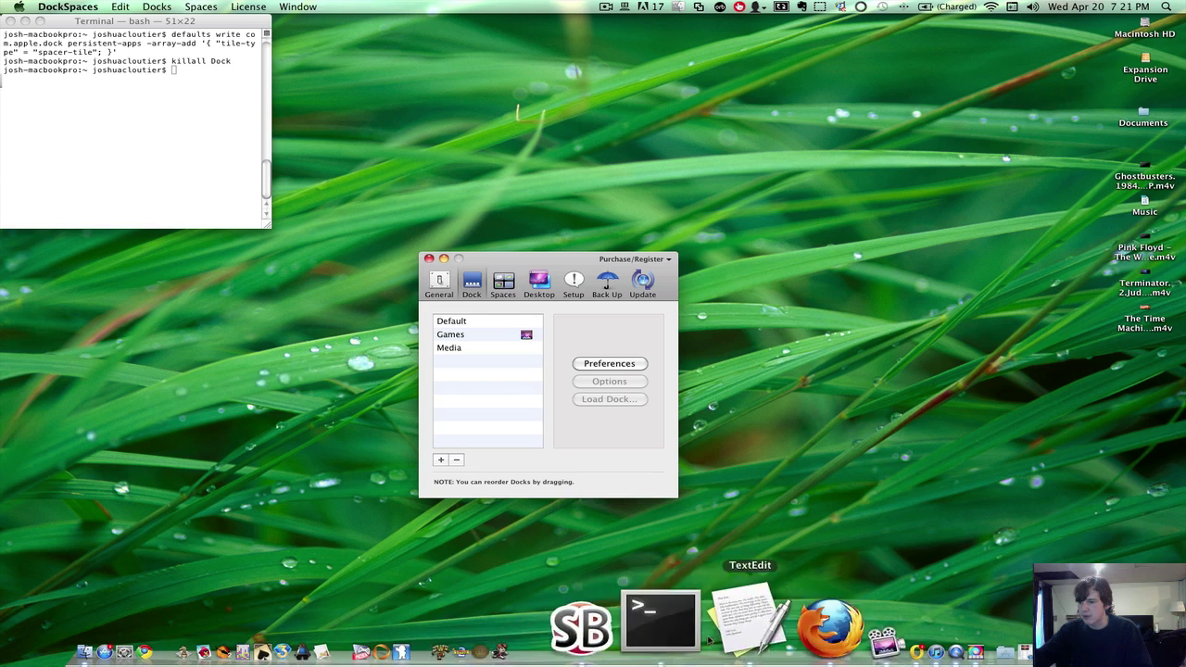
left_click(429, 259)
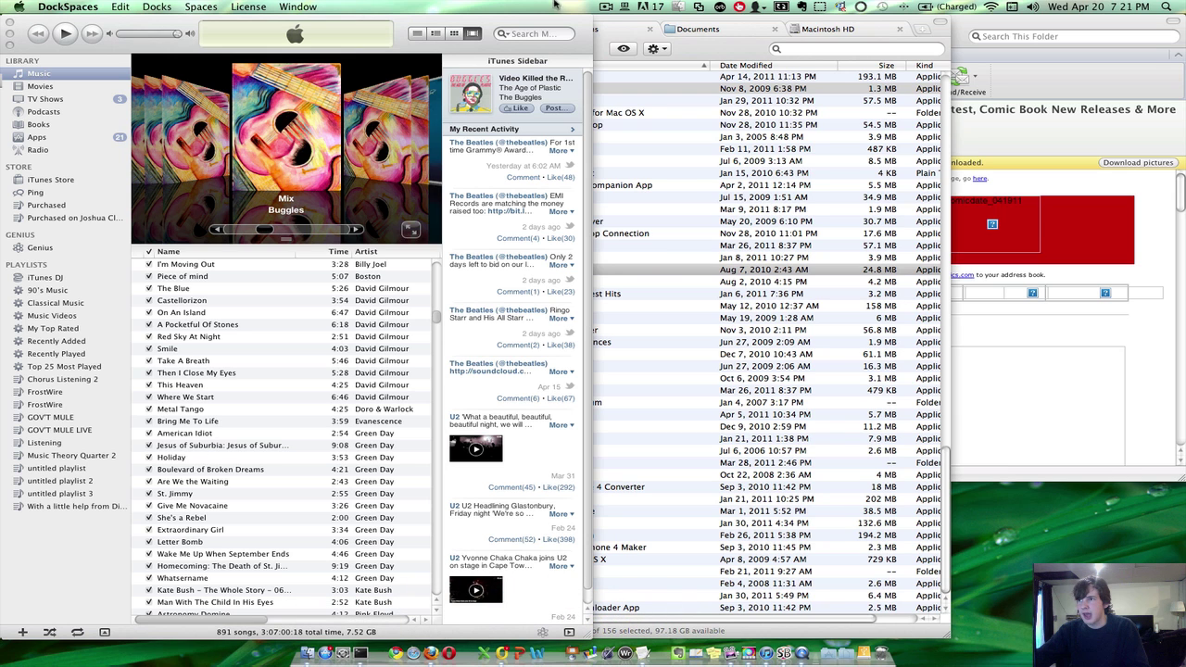
Step: Reopen the DockSpaces preferences, minimise the Finder and Inbox windows behind it and add a new dock to the list
left_click(625, 8)
left_click(640, 66)
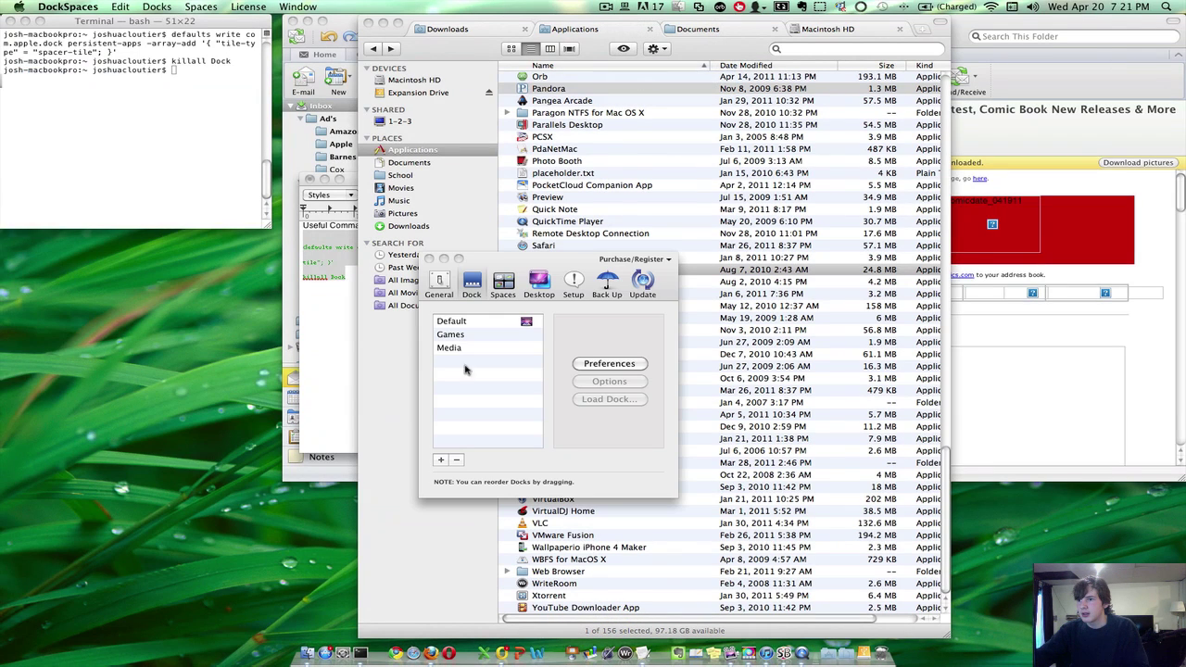
left_click(383, 23)
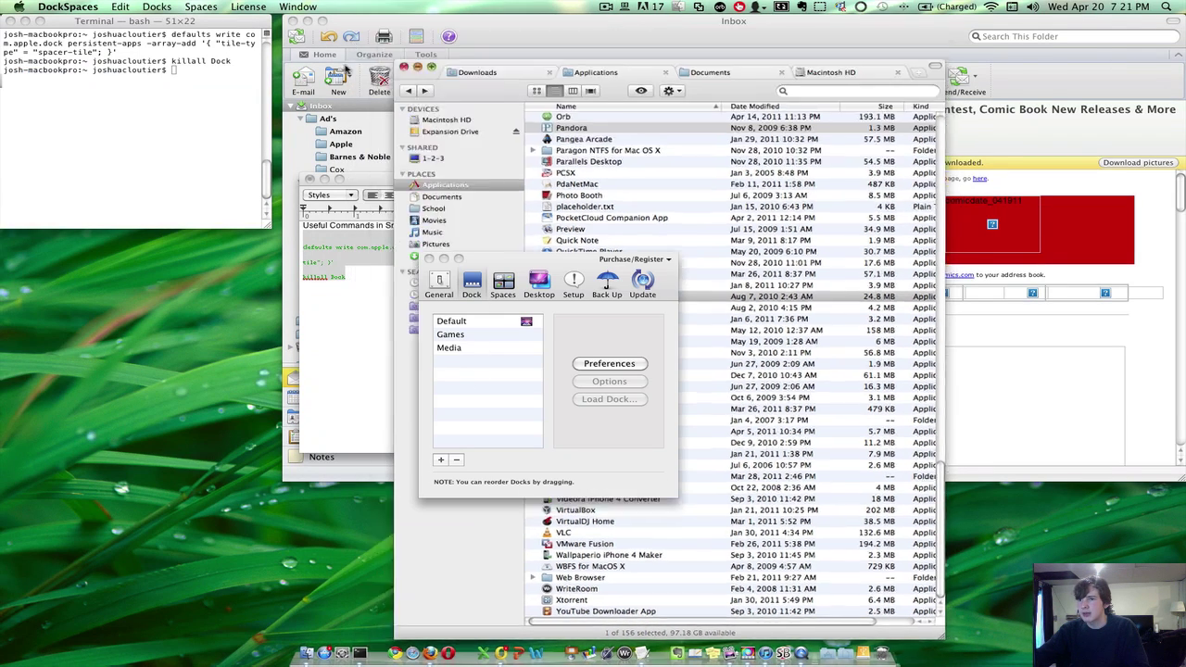
left_click(307, 21)
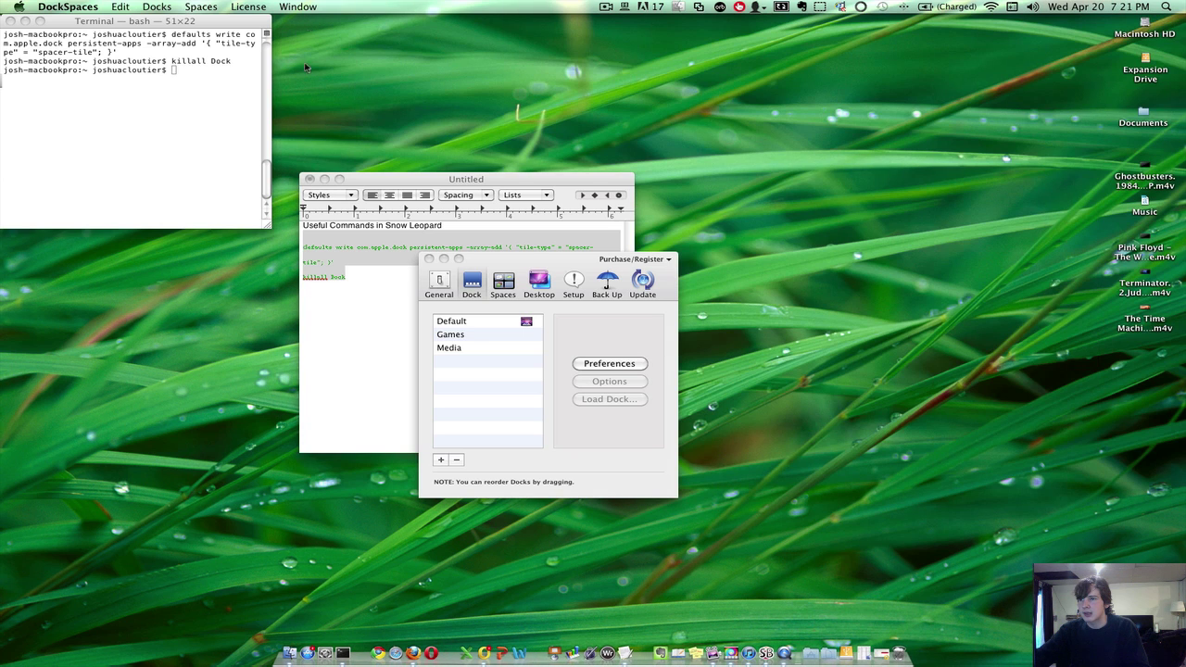
left_click(491, 371)
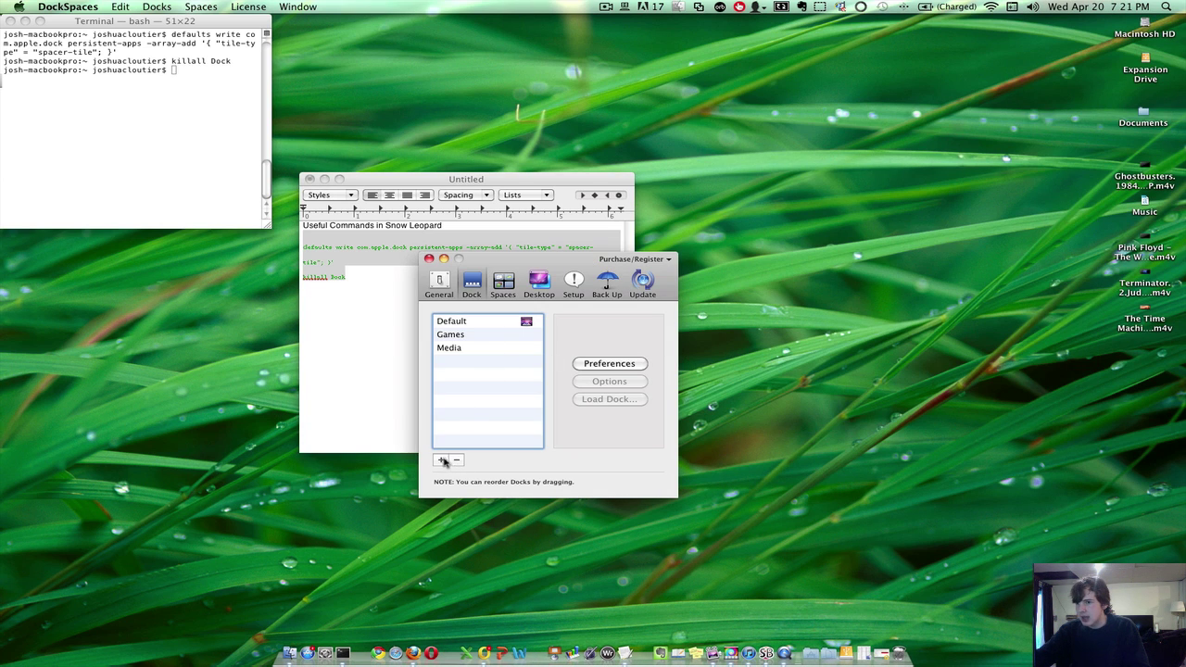
left_click(442, 461)
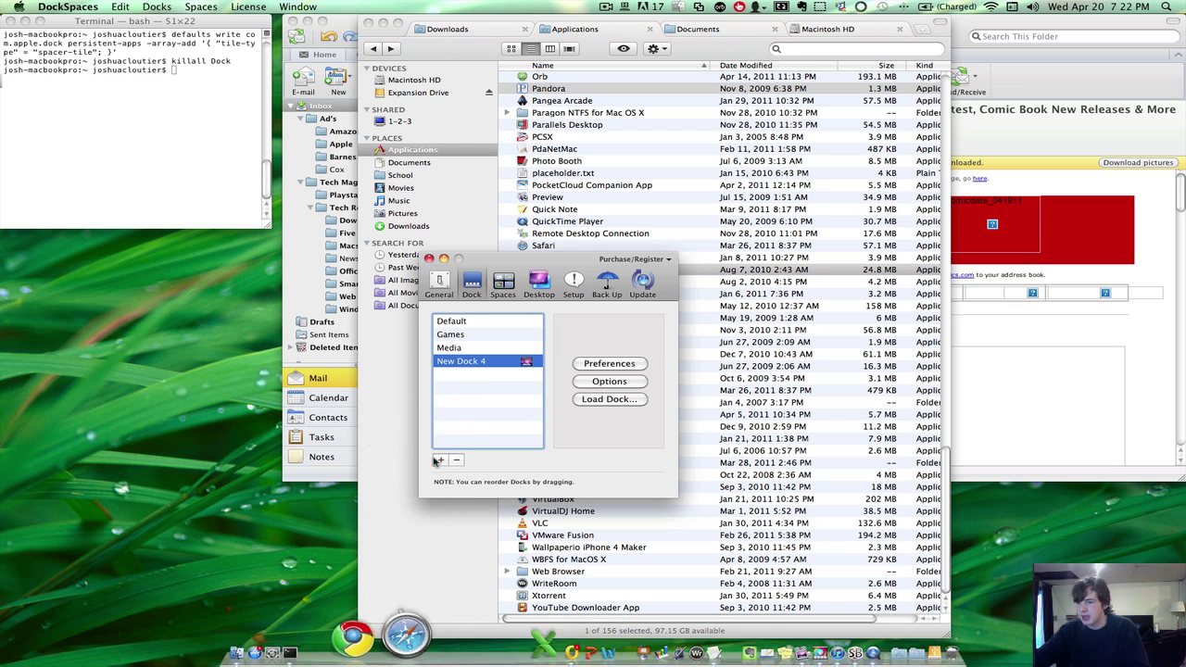
Step: Remove browser icons, including Safari and Google Chrome, from the new dock
left_click_drag(467, 616, 435, 514)
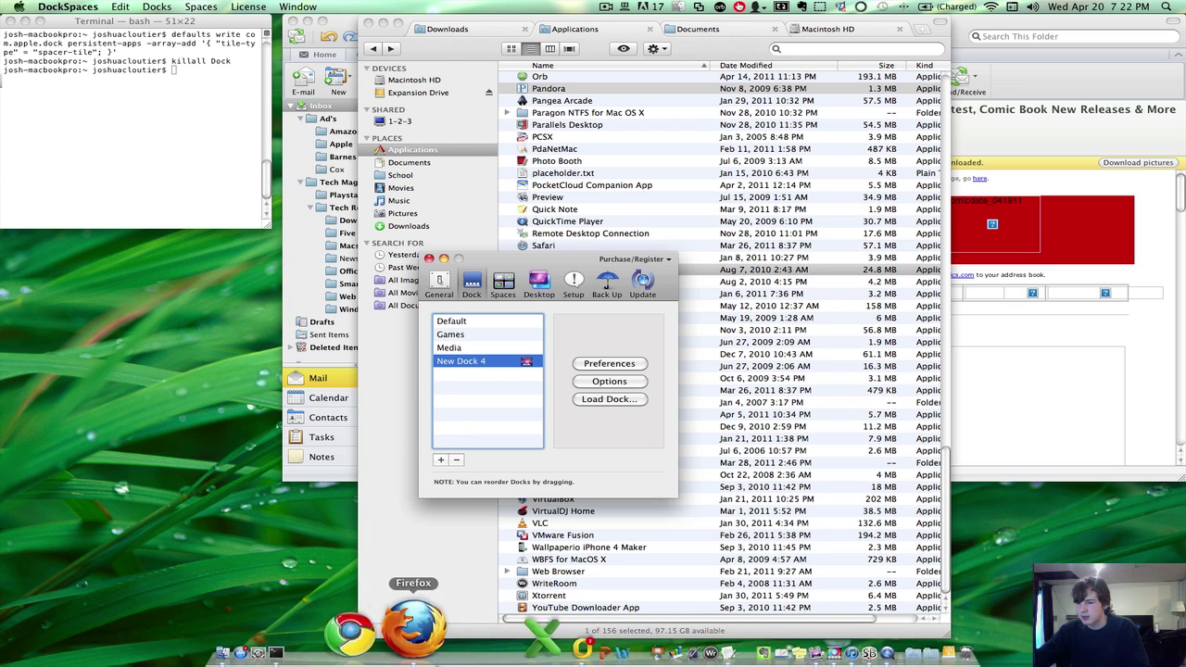
left_click(402, 636)
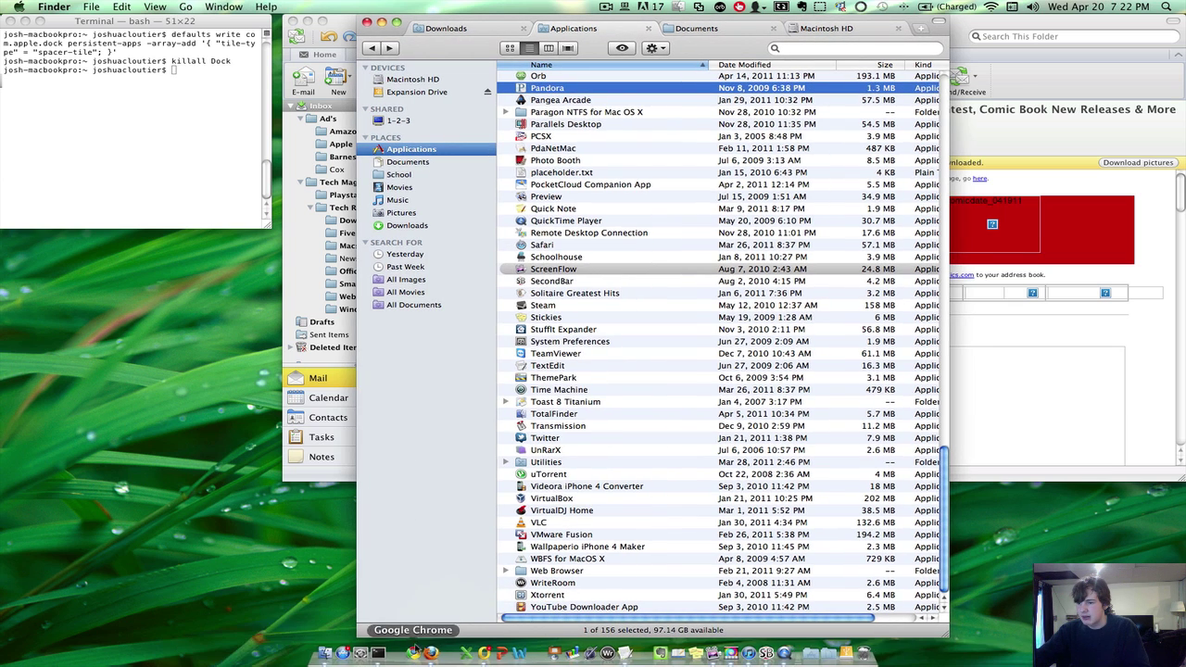
left_click_drag(463, 619, 389, 417)
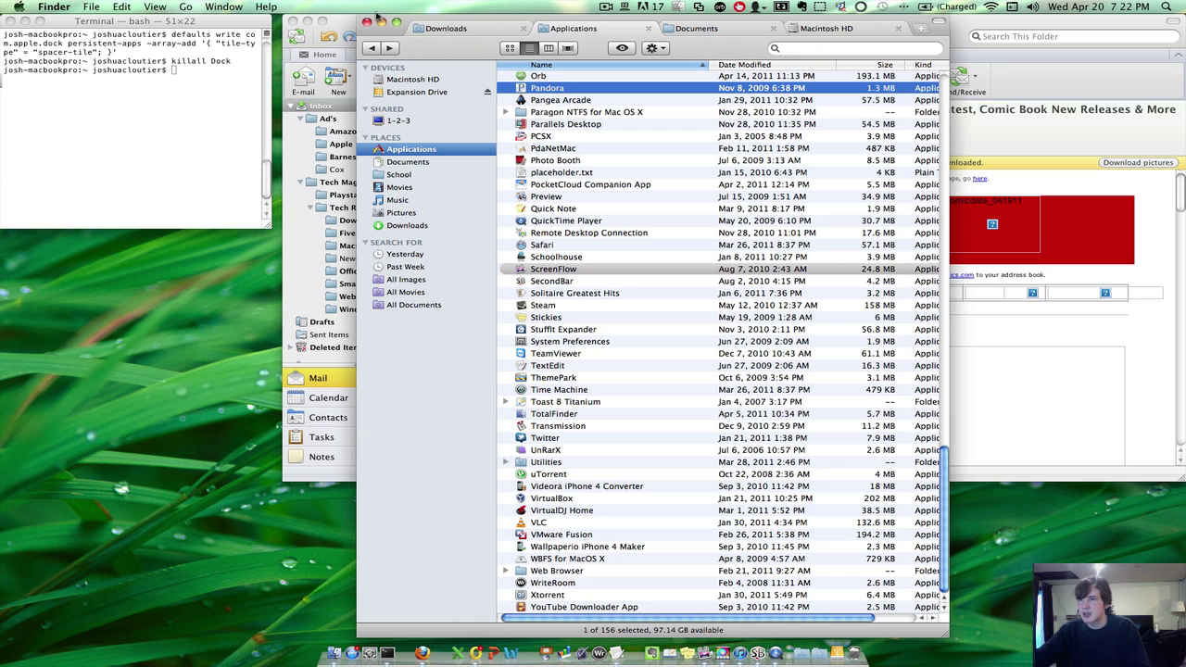
Step: Minimise the Finder and Inbox windows and try to delete New Dock 4 while it is the active dock
left_click(381, 21)
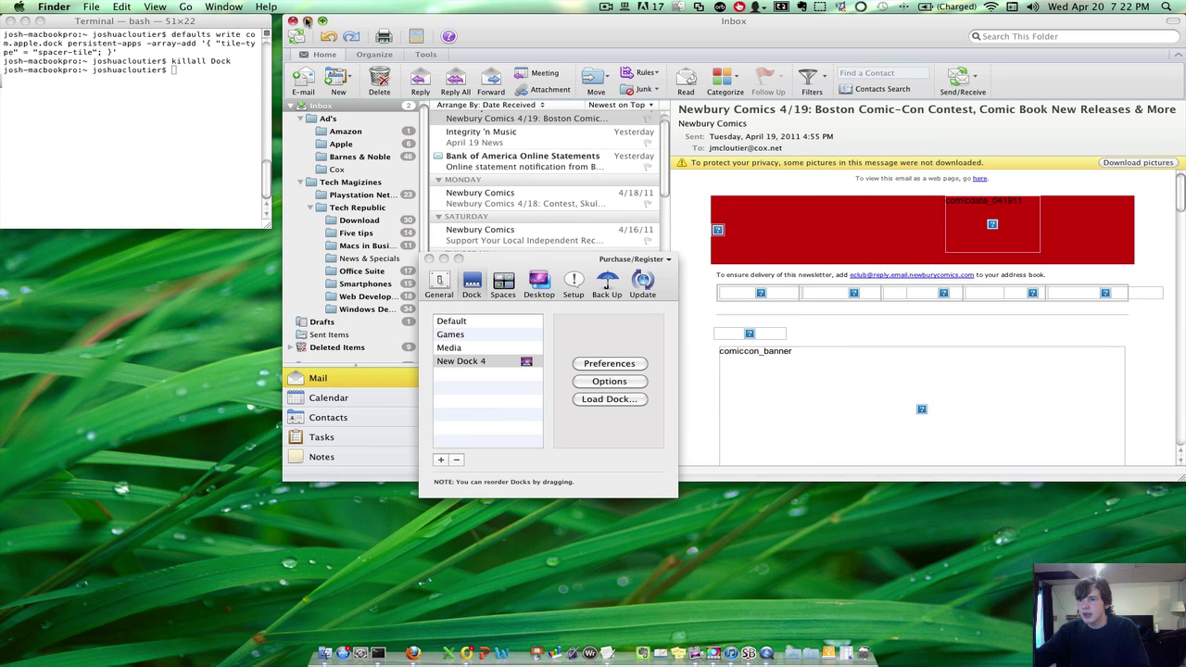
left_click(306, 21)
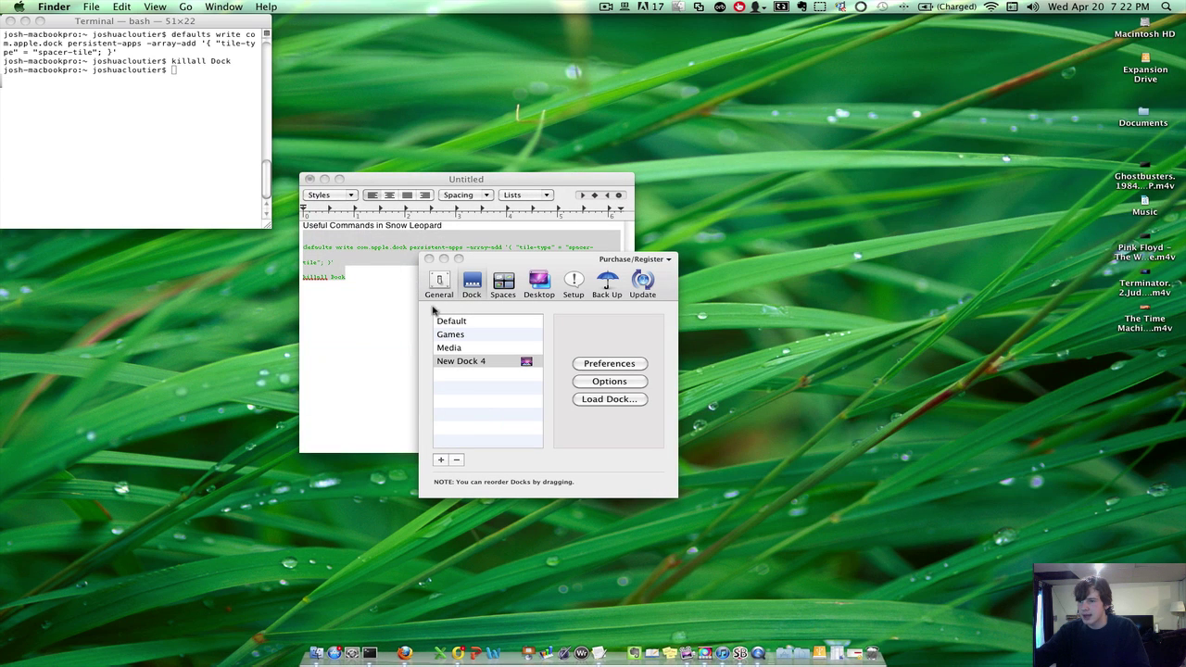
left_click(456, 460)
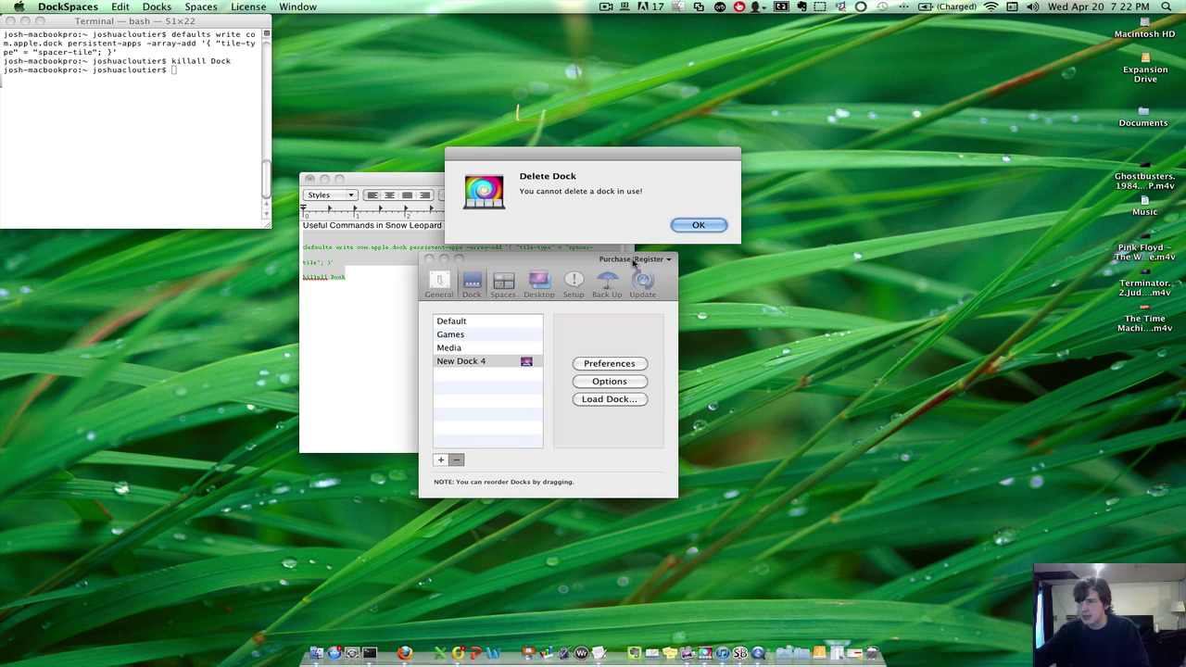
left_click(698, 226)
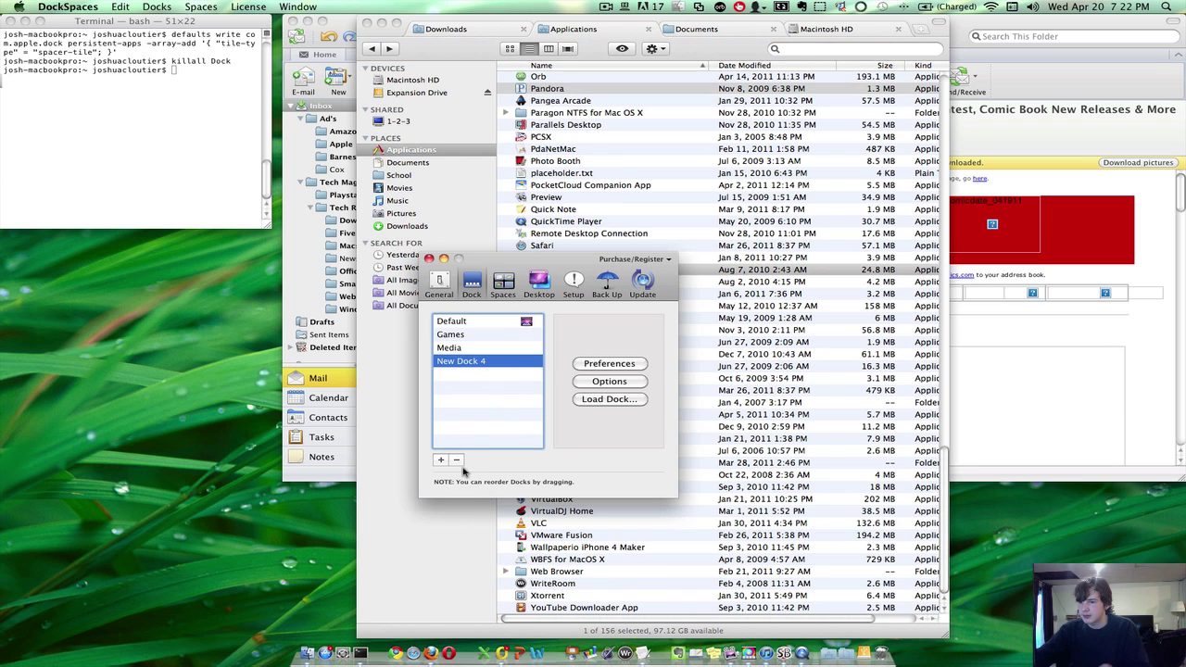
Step: Delete New Dock 4 with Default as the active dock and close the DockSpaces preferences
left_click(455, 461)
left_click(654, 364)
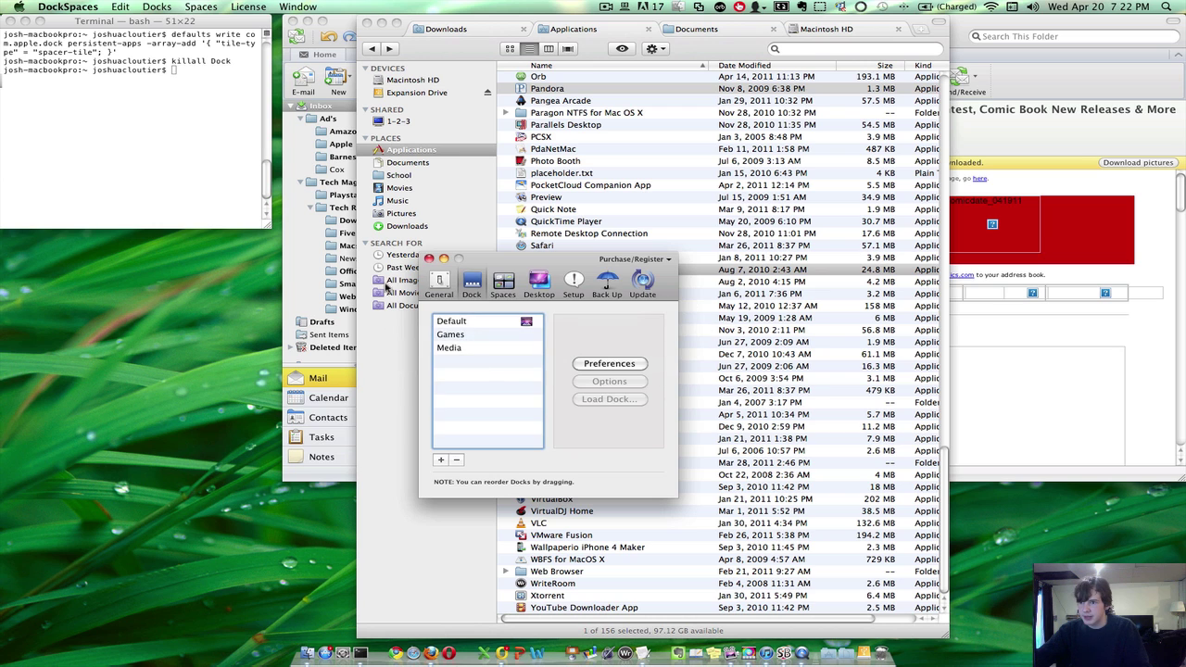
left_click(429, 258)
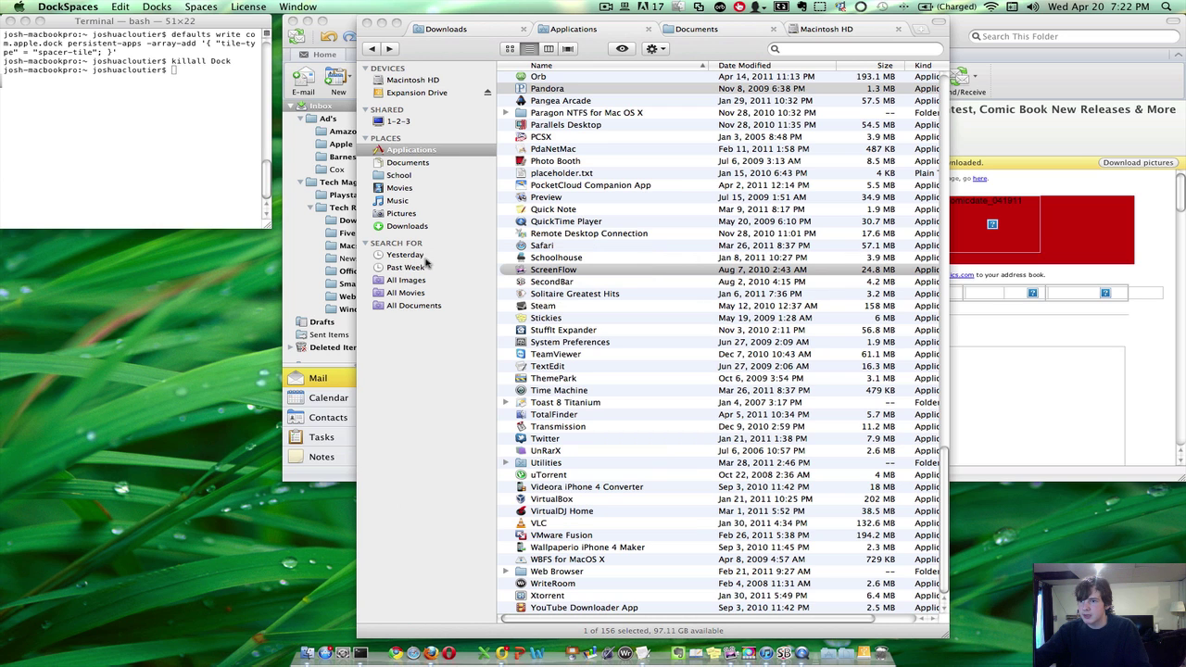
Step: Close the Finder and Inbox windows and minimise the TextEdit and Terminal windows
left_click(367, 23)
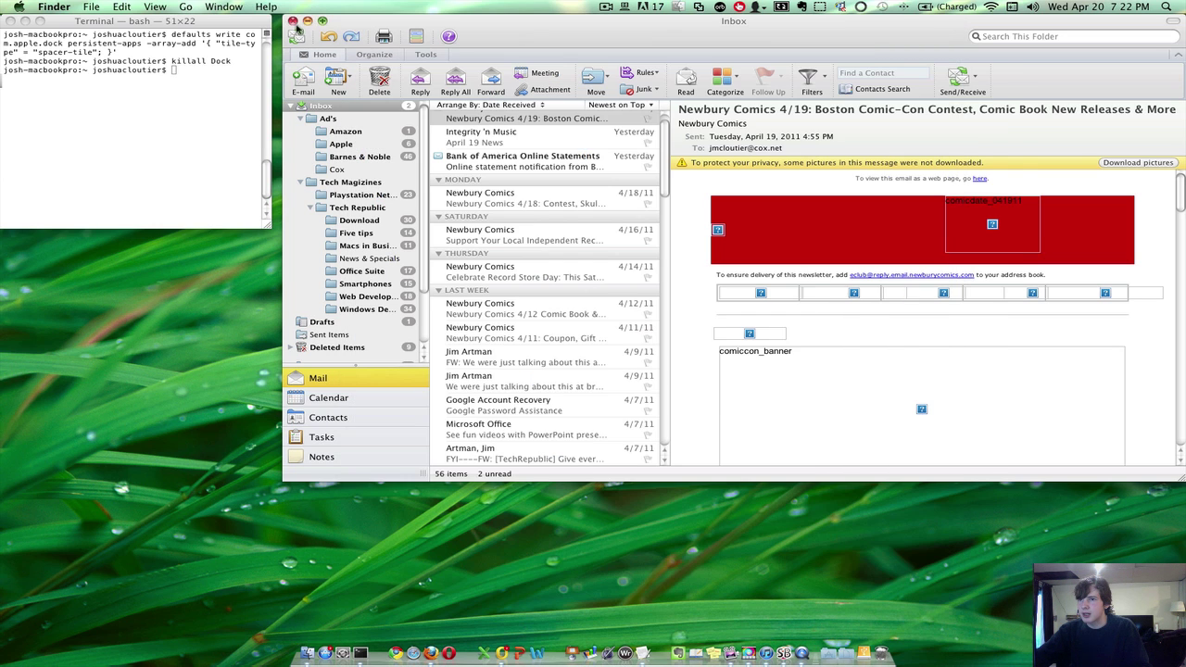
left_click(293, 21)
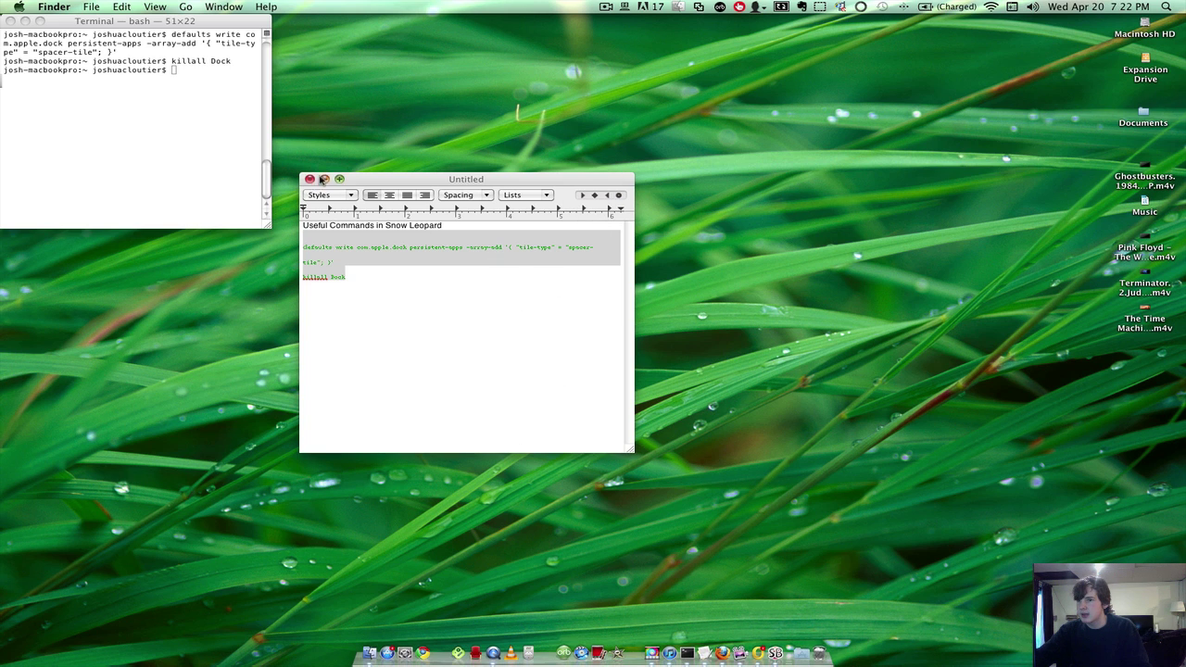
left_click(324, 178)
left_click(25, 20)
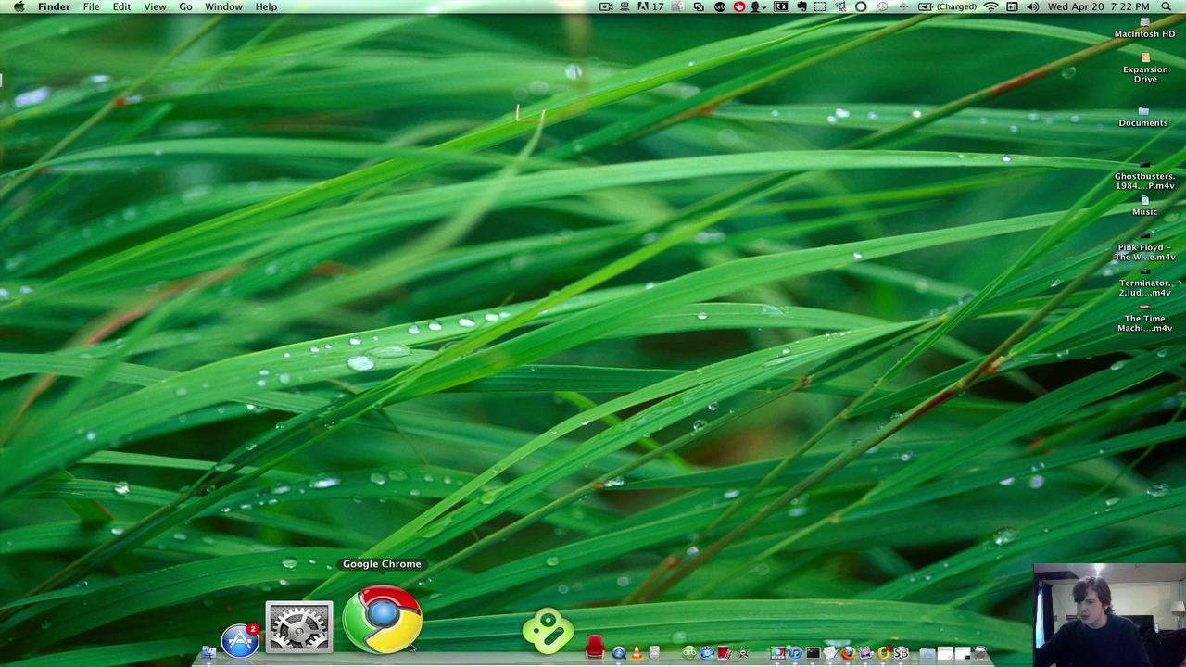
Step: Launch Google Chrome from the current dock and reposition its window on the desktop
left_click(408, 602)
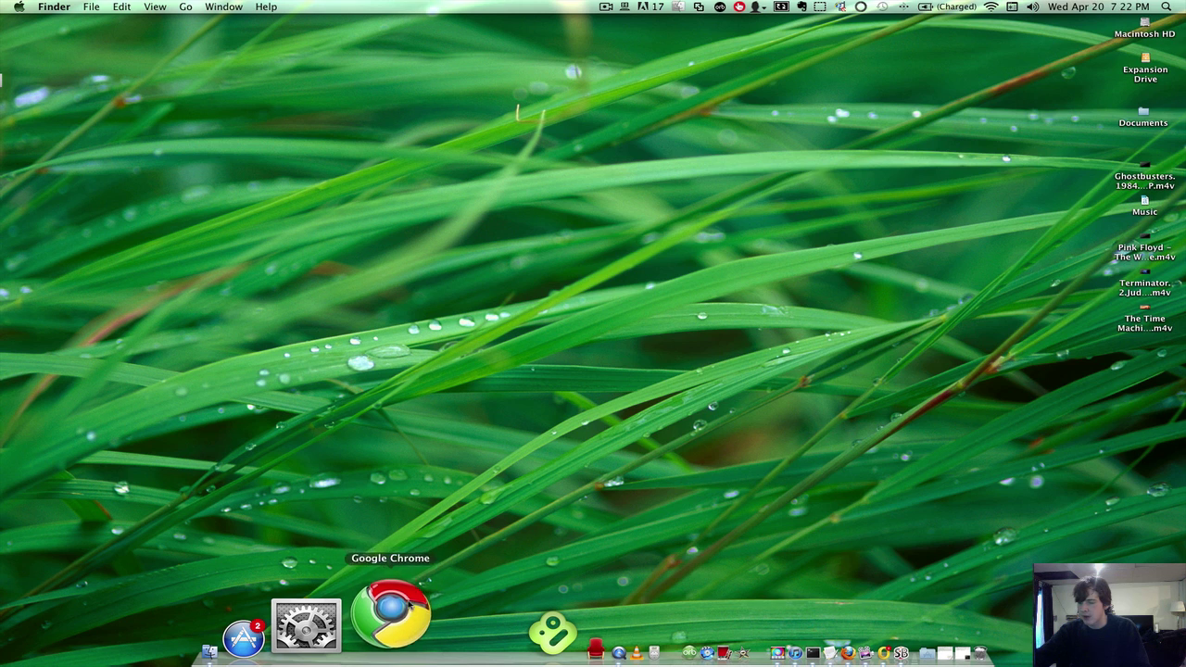
left_click_drag(823, 33, 618, 59)
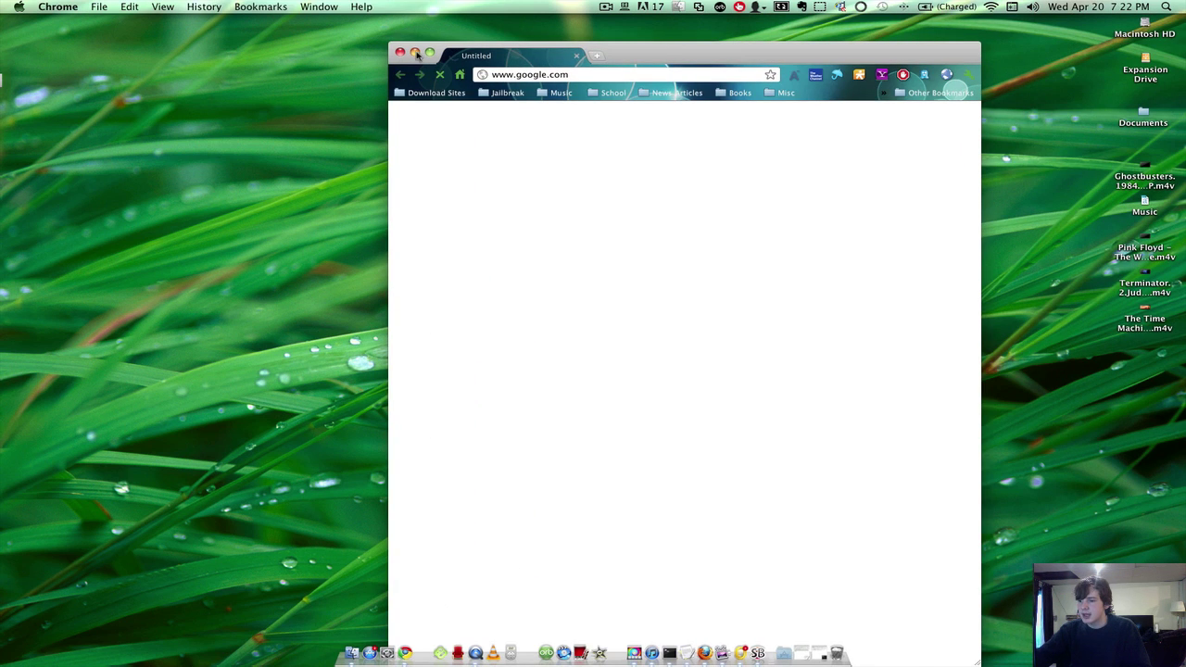
Step: Minimise the Google Chrome window and switch the active dock to Default
left_click(416, 53)
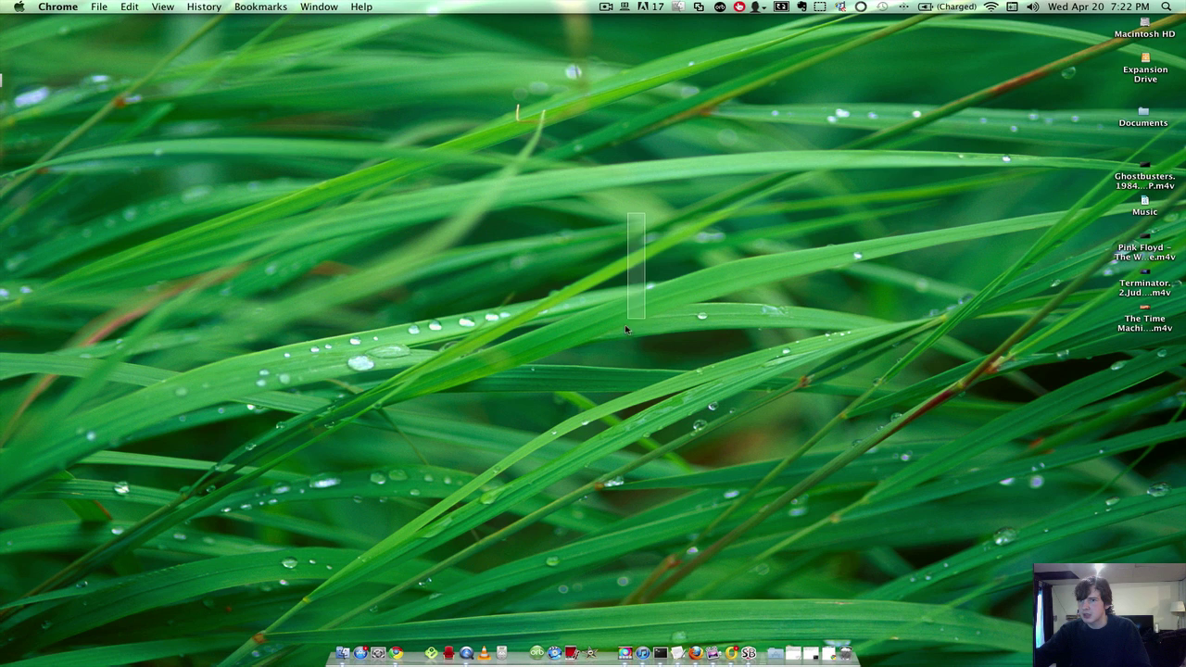
left_click(471, 418)
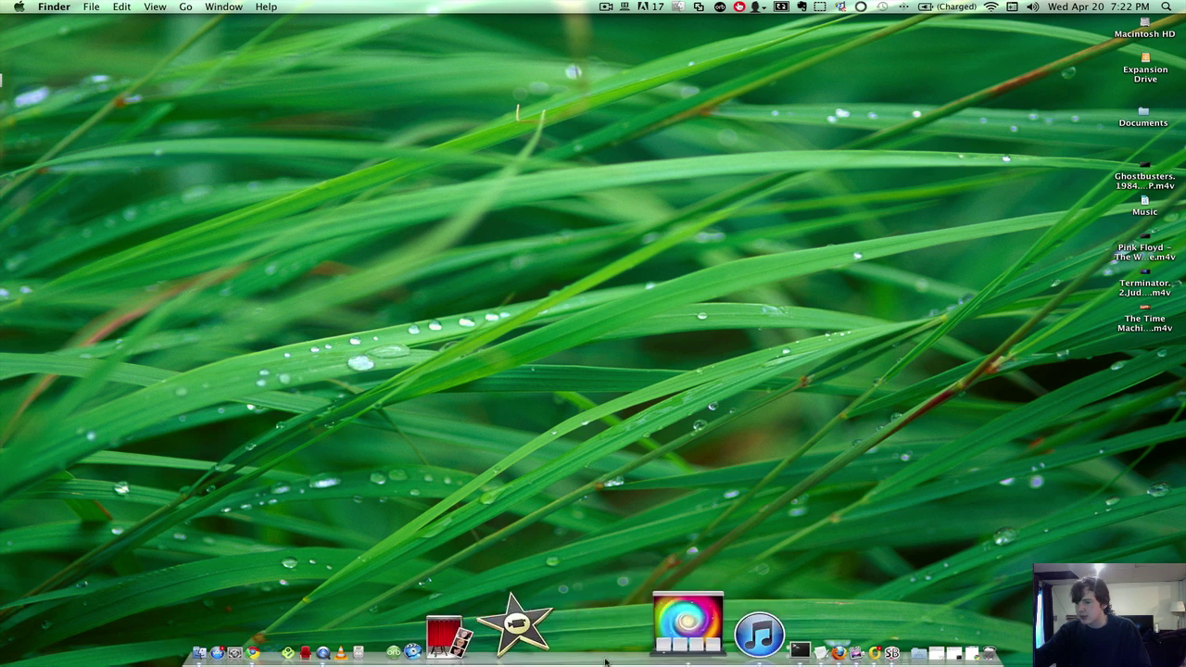
key("F11")
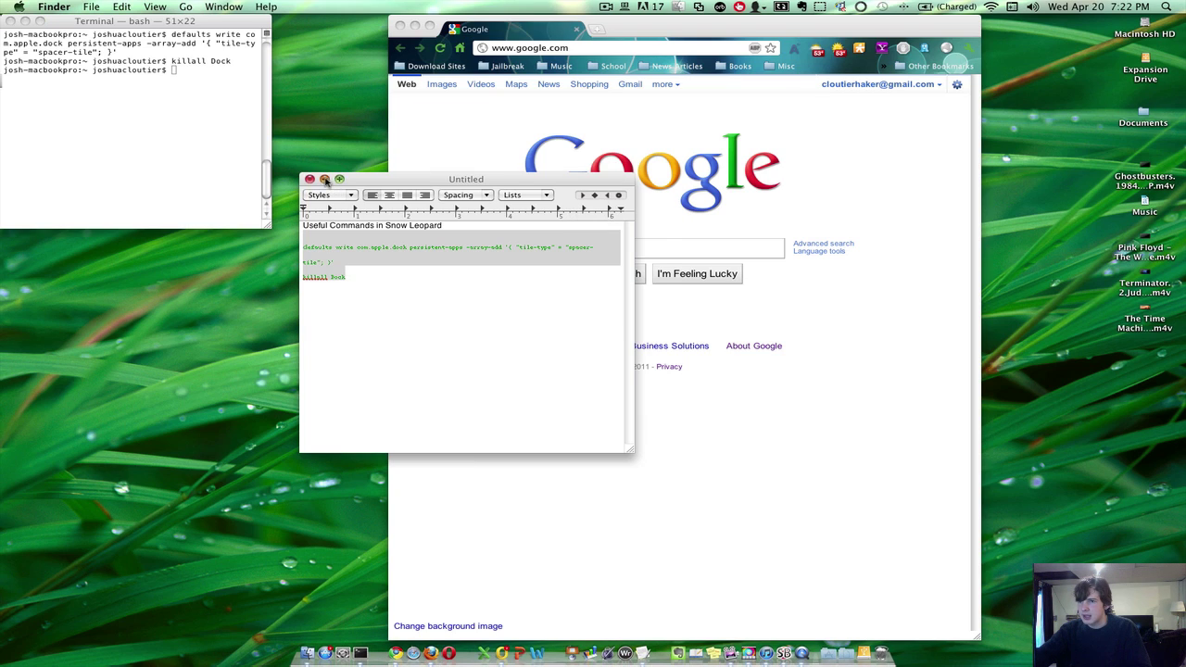
Step: Minimise the TextEdit, Terminal and Google Chrome windows to clear the desktop
left_click(325, 180)
left_click(19, 24)
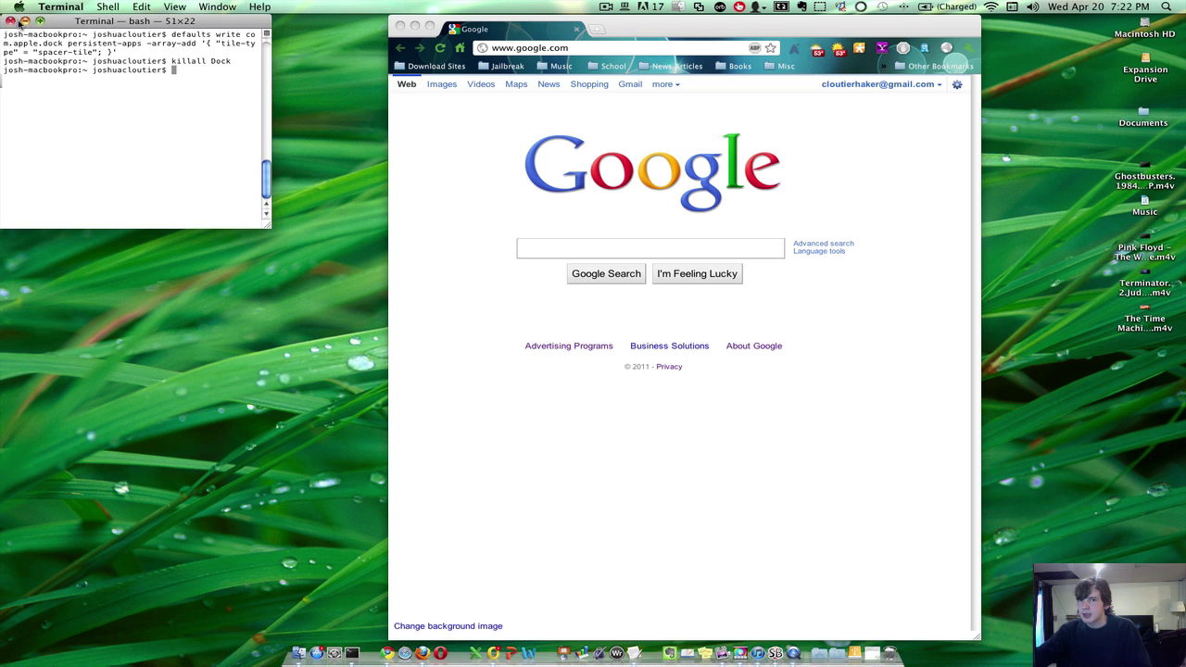
left_click(25, 21)
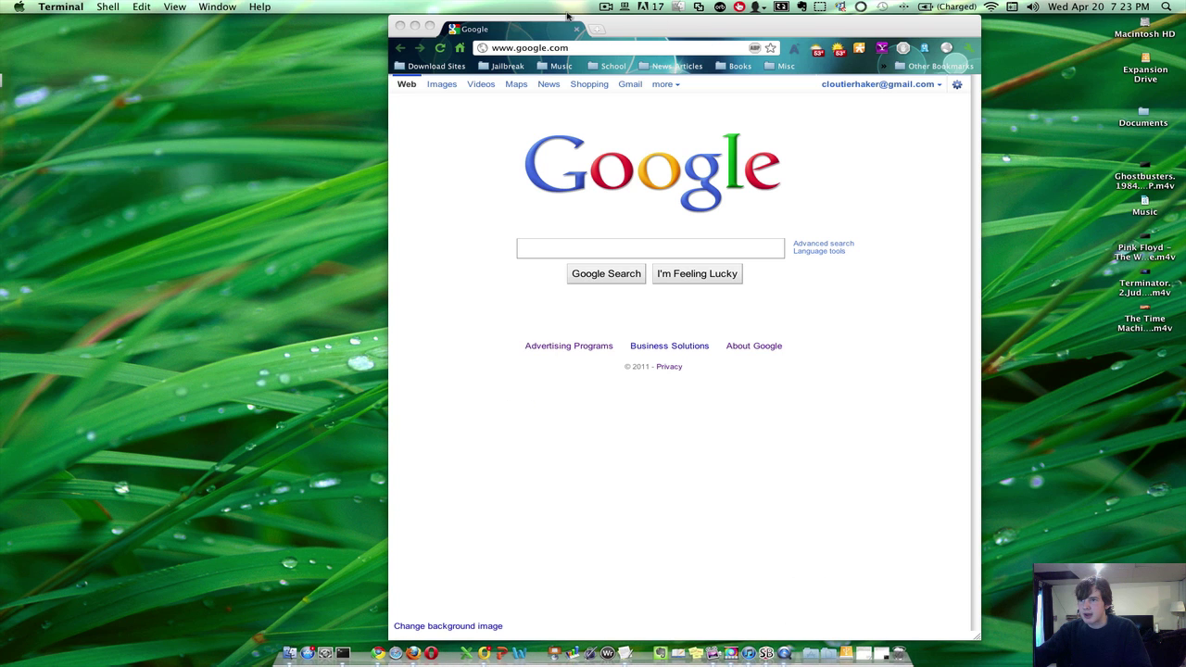
left_click(415, 26)
Step: Open a Finder window near the middle of the desktop and try adding and closing a second tab in it
left_click(252, 626)
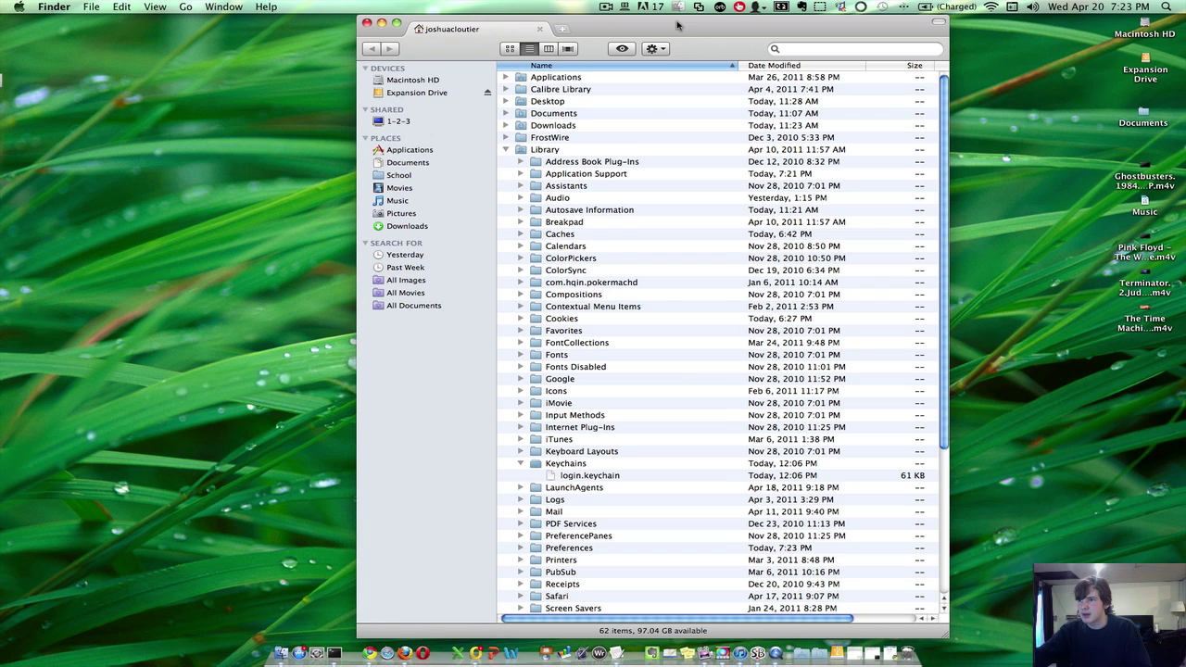
left_click_drag(678, 25, 567, 46)
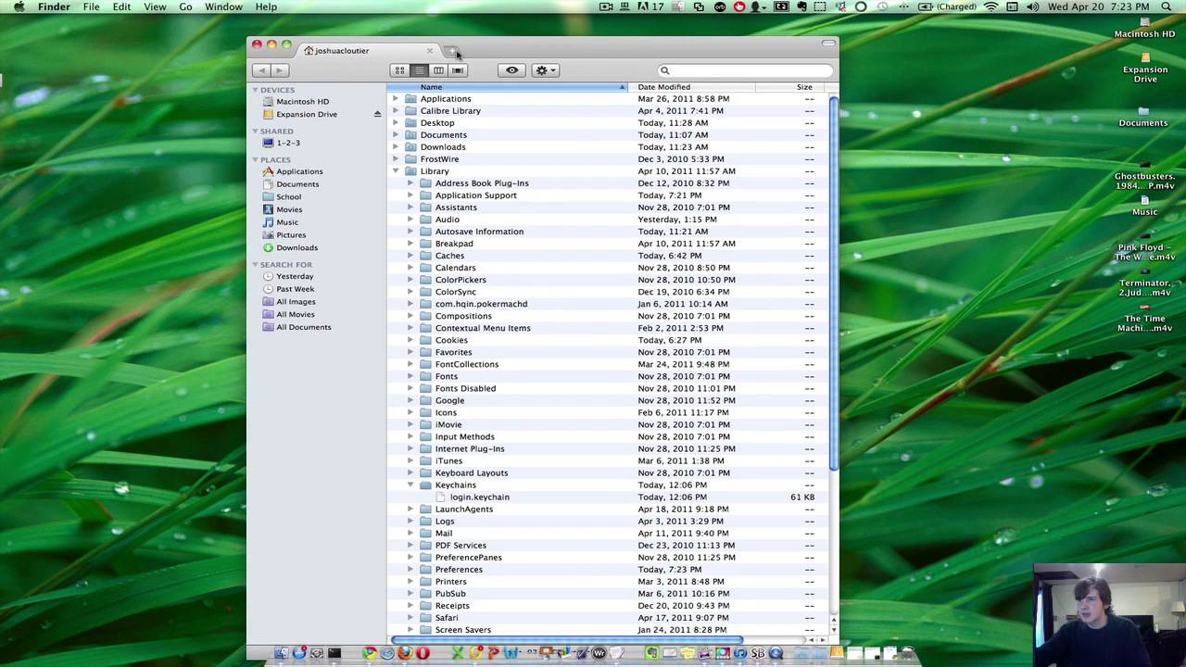
left_click(452, 51)
left_click(571, 51)
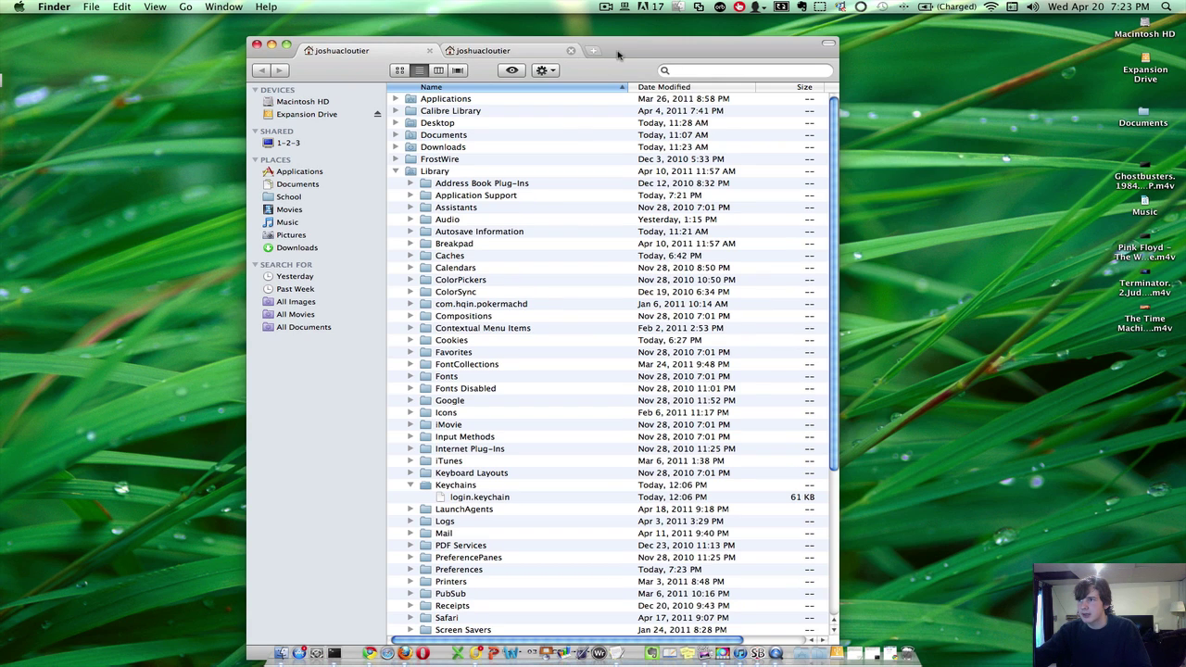
left_click_drag(628, 57, 623, 36)
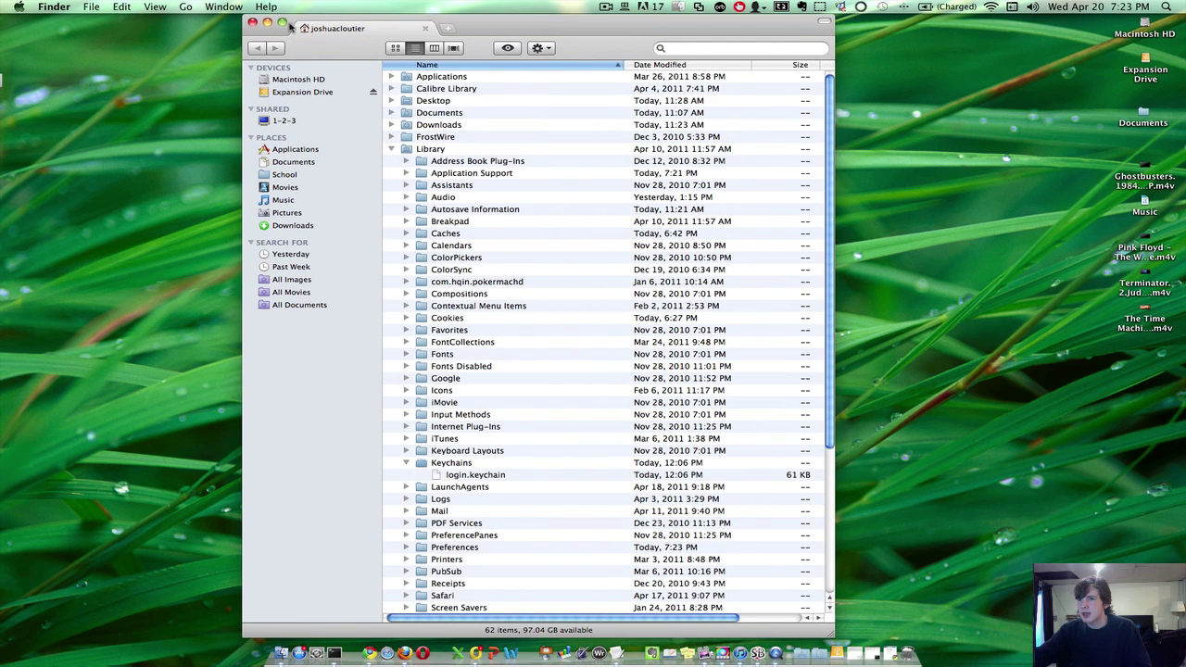
Step: Add a second tab to the Finder window and browse in it to the Music and School folders
left_click(447, 28)
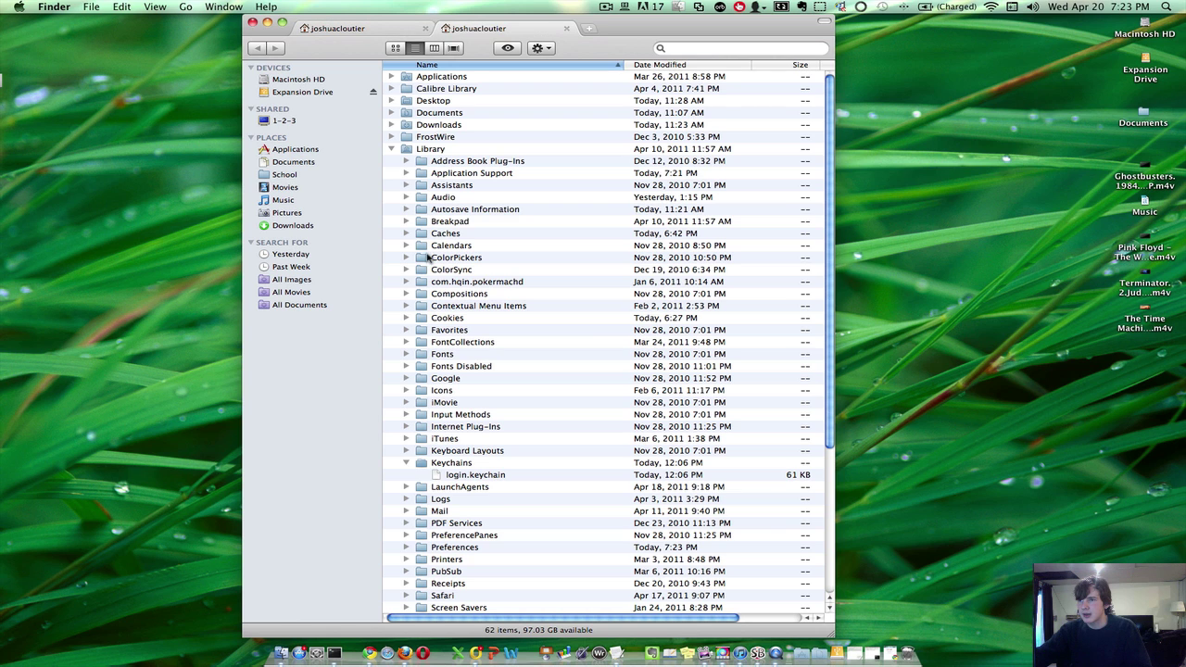
left_click(287, 213)
left_click(306, 198)
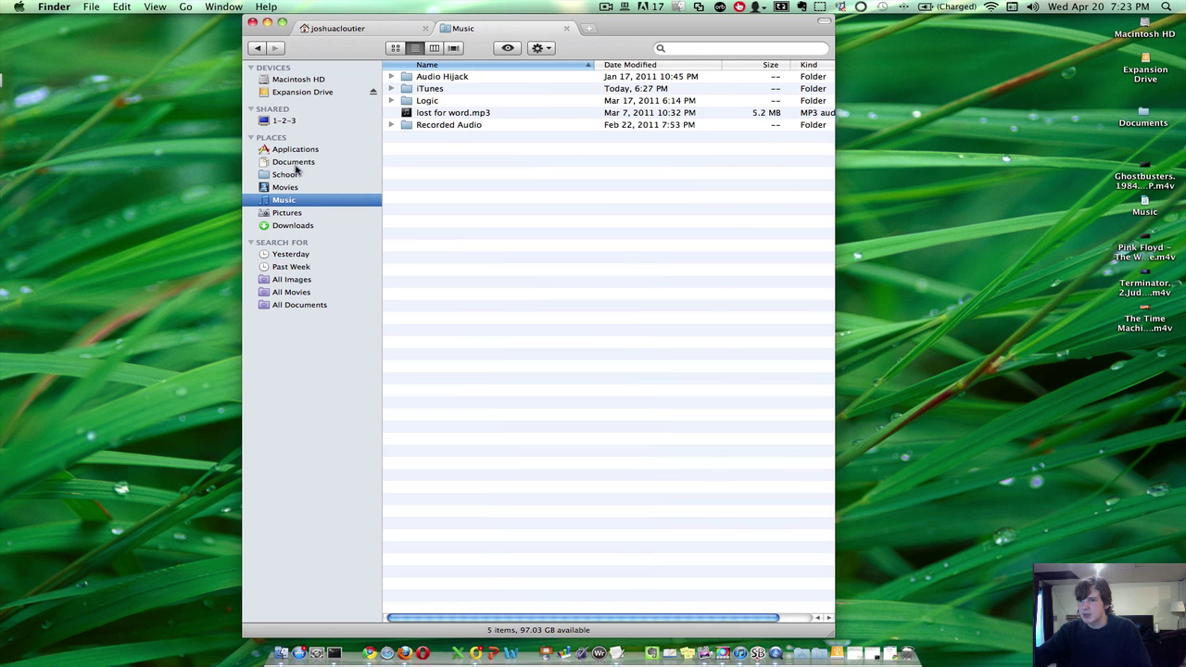
left_click(295, 176)
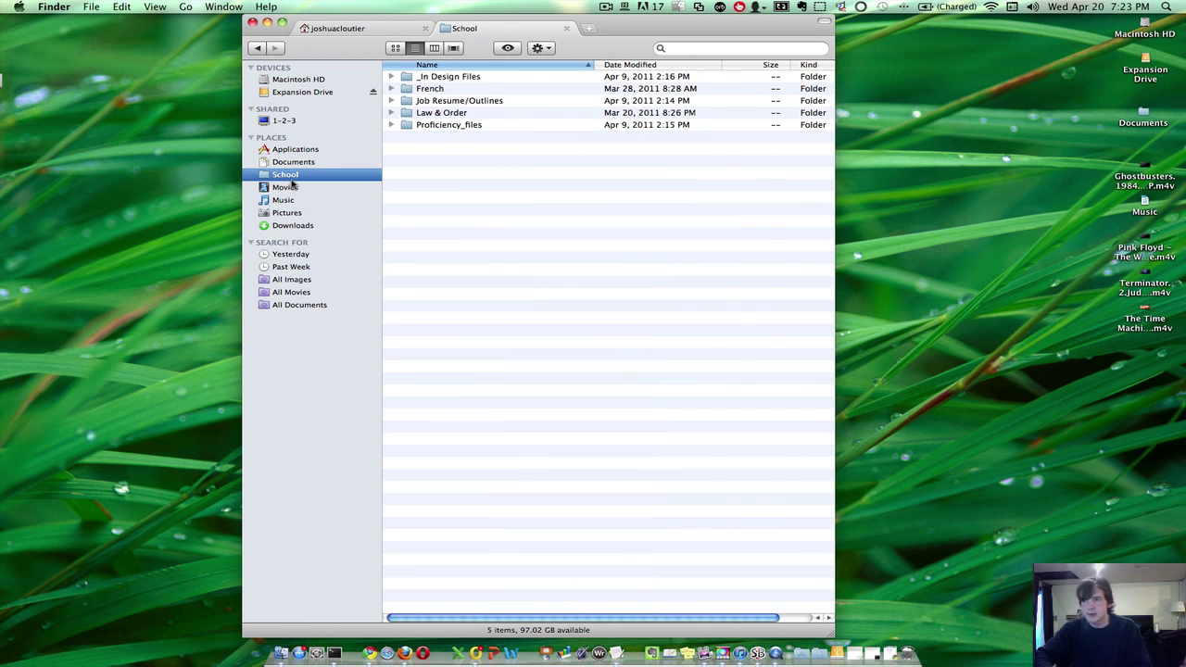
Step: Show the two Finder tabs, School and the home folder, side by side as separate panes
key("super+w")
left_click(167, 235)
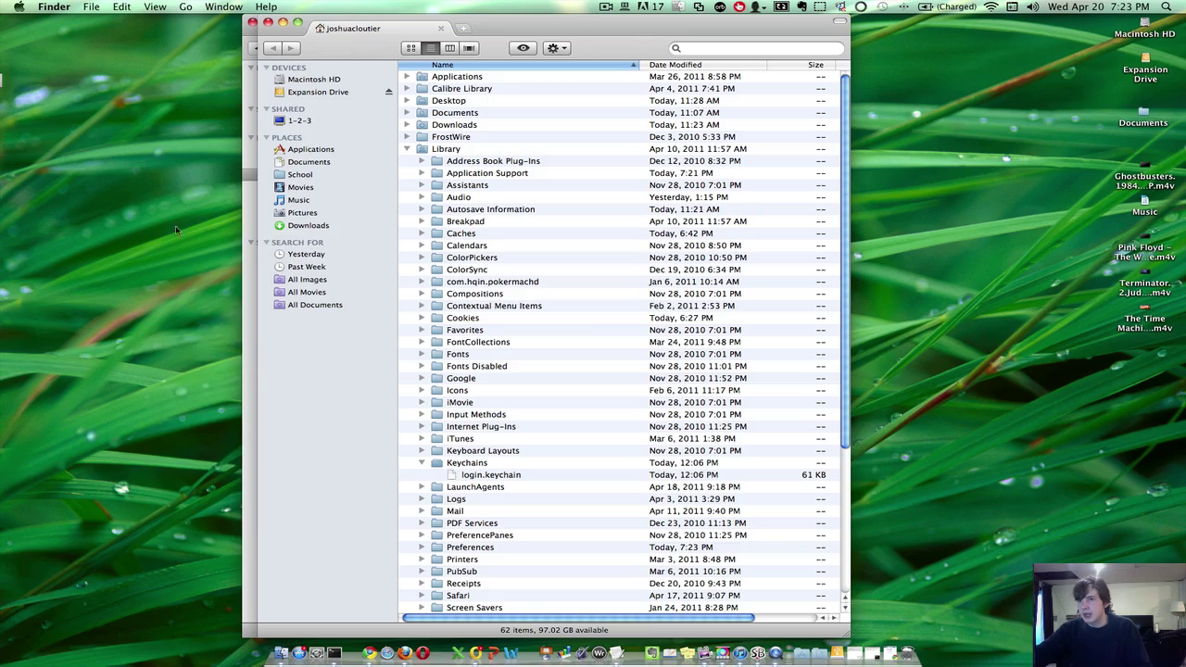
key("super+u")
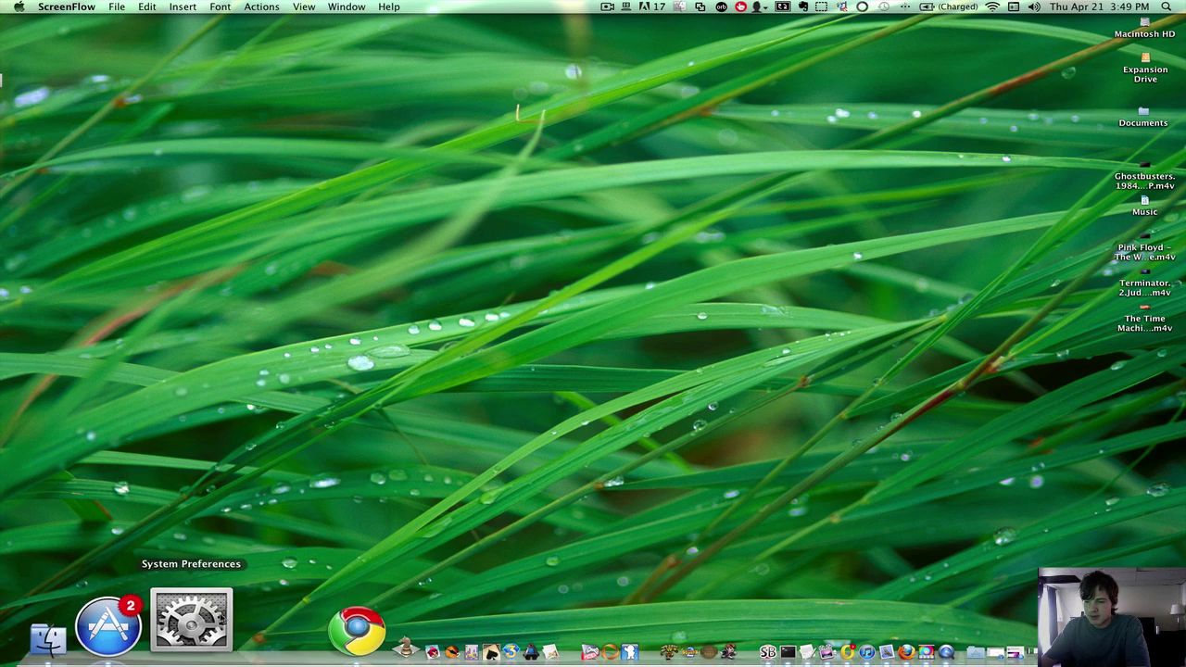
Step: Review the docks listed in DockSpaces and switch the active dock to Default
left_click(232, 542)
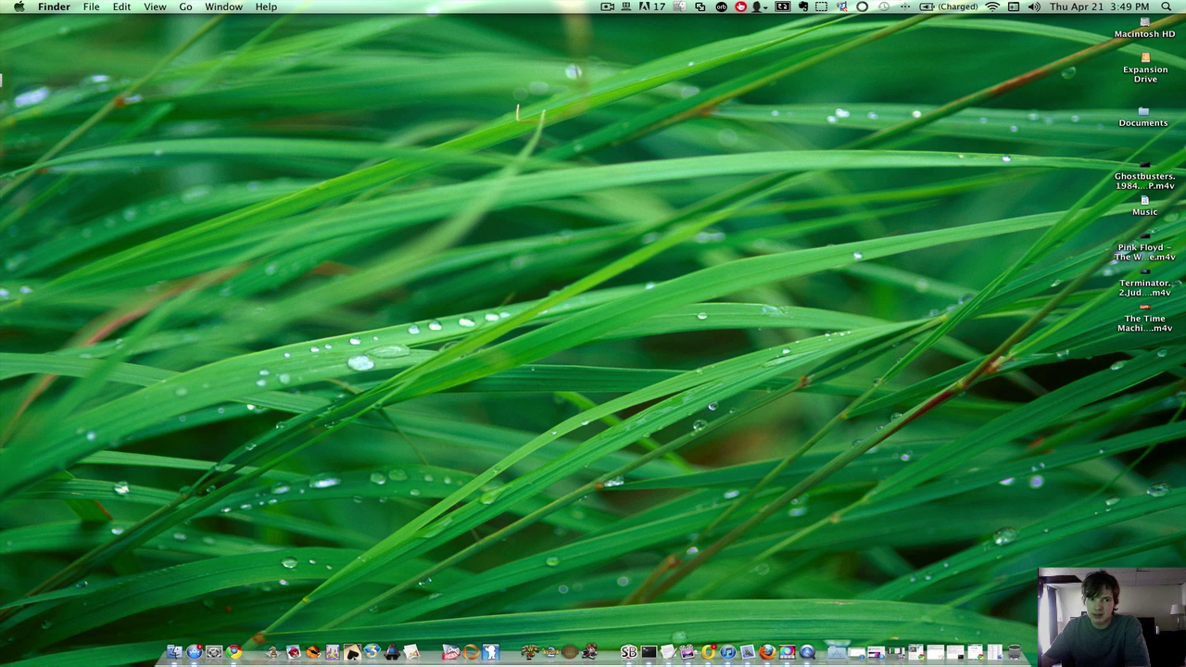
left_click_drag(517, 176, 475, 221)
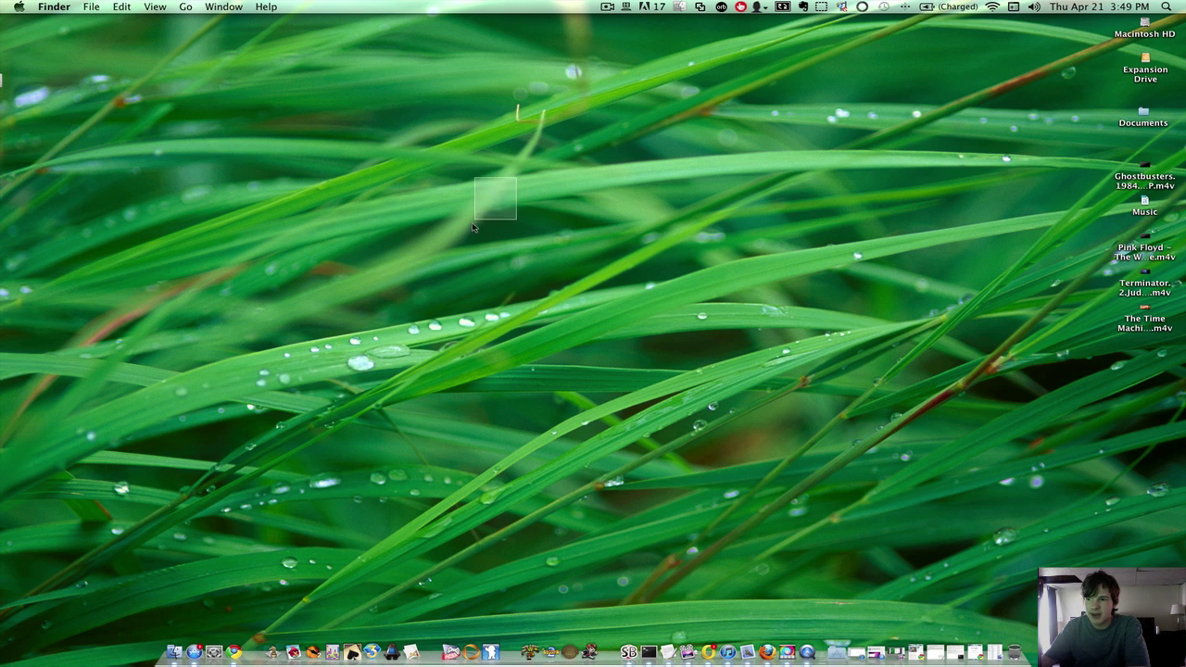
left_click(627, 7)
left_click(536, 71)
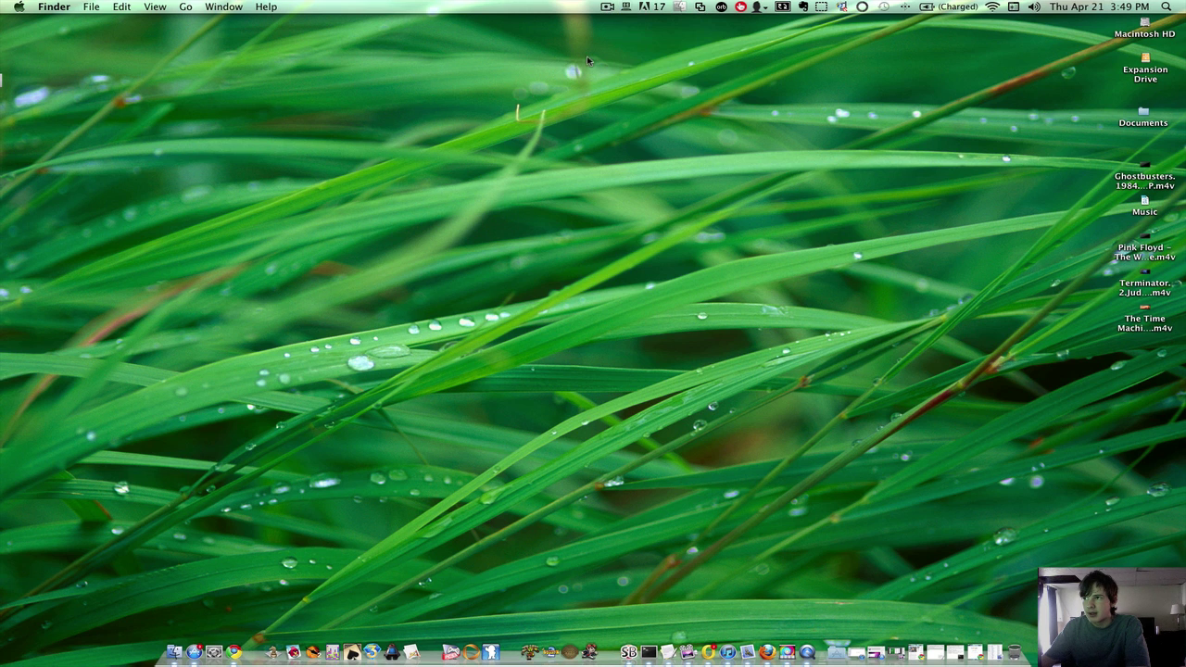
left_click(627, 7)
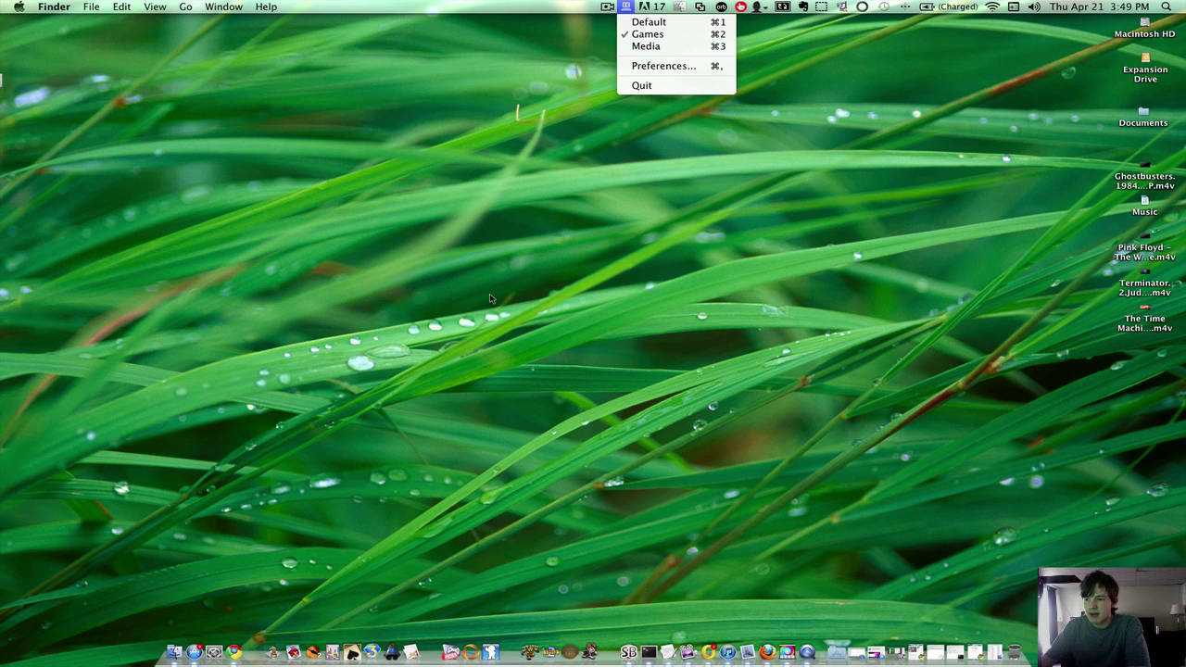
left_click(305, 408)
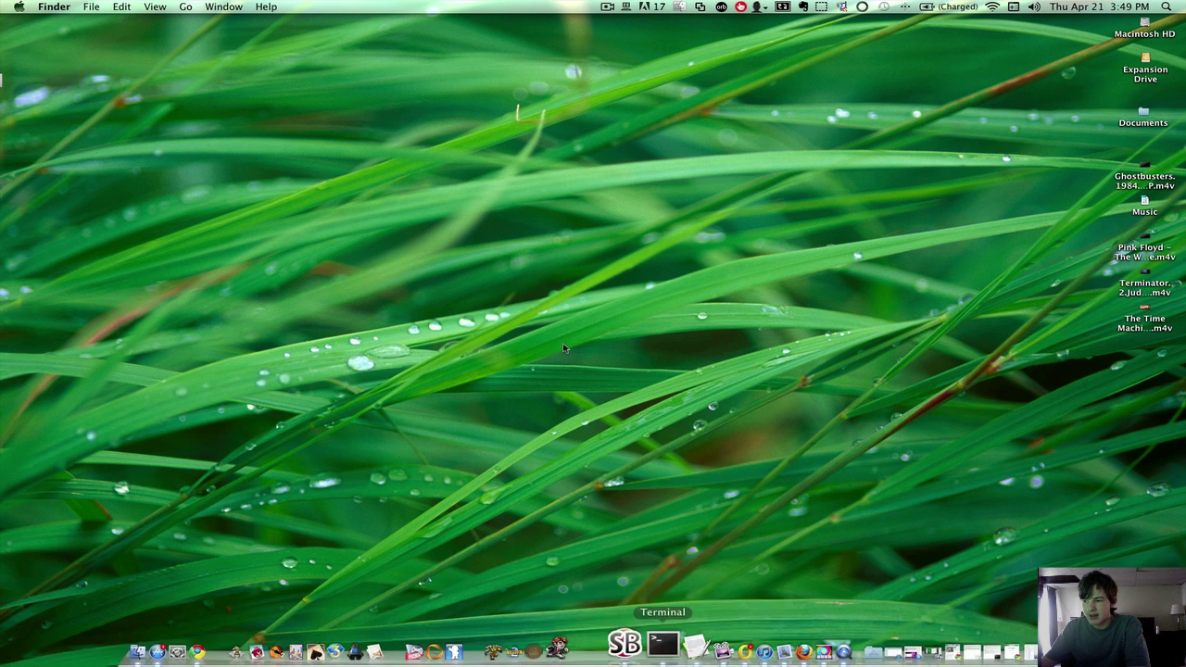
left_click(626, 6)
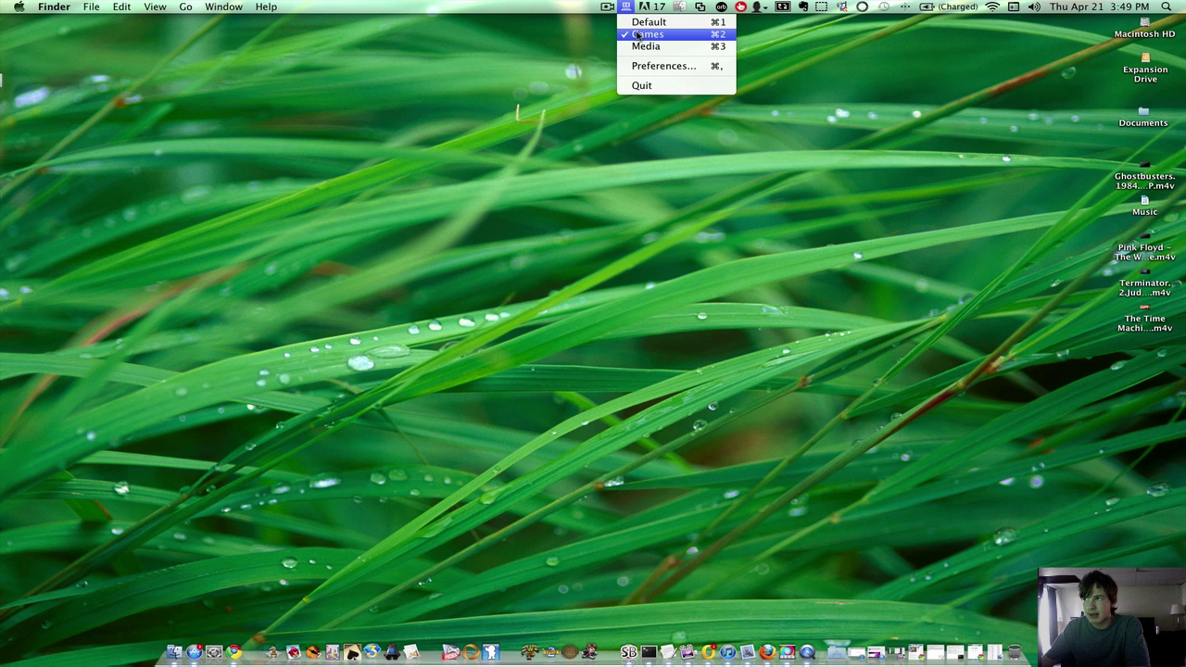
left_click(646, 22)
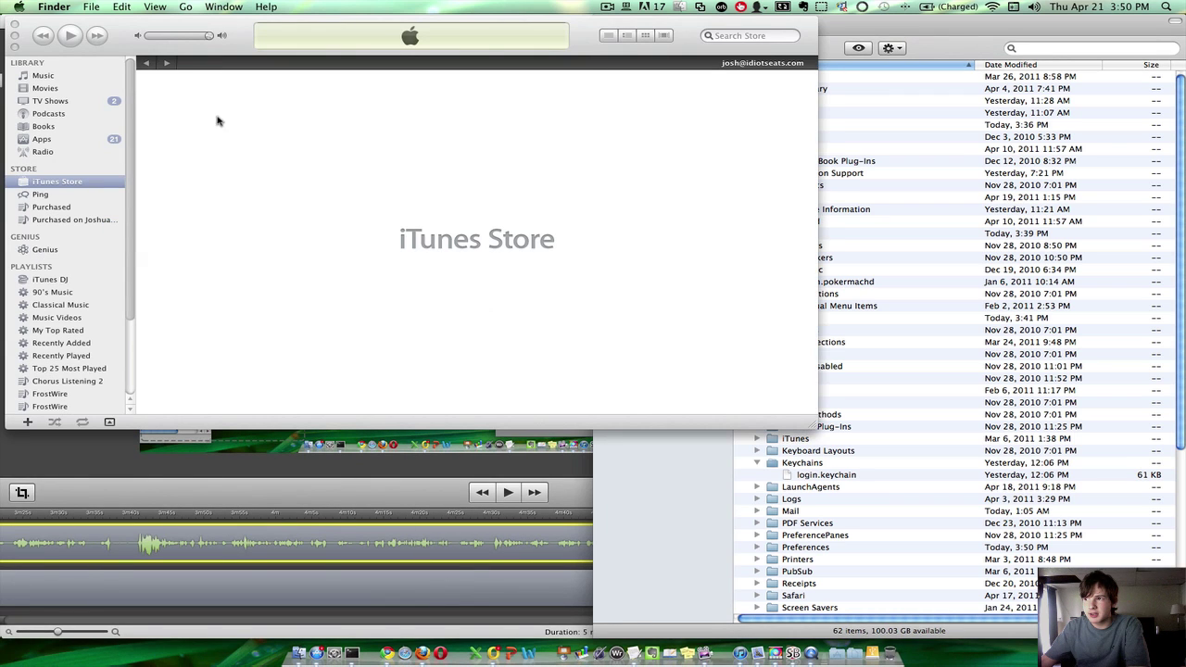
Step: Minimise the ScreenFlow, iTunes, App Store and Terminal windows
left_click(232, 493)
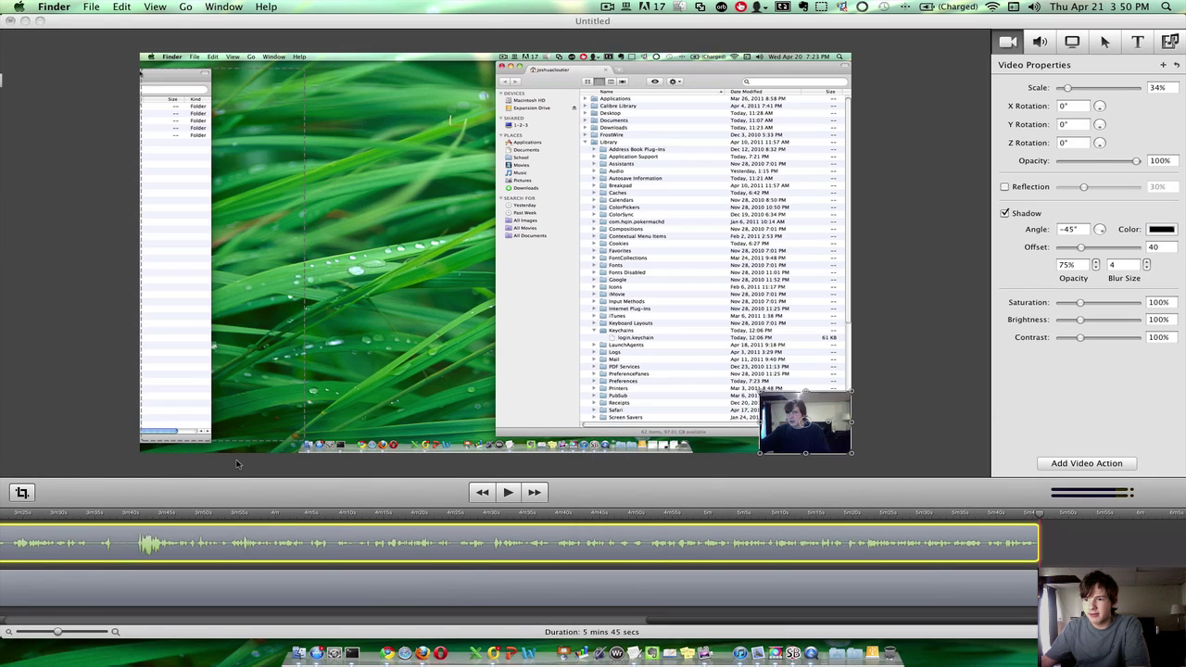
left_click(32, 25)
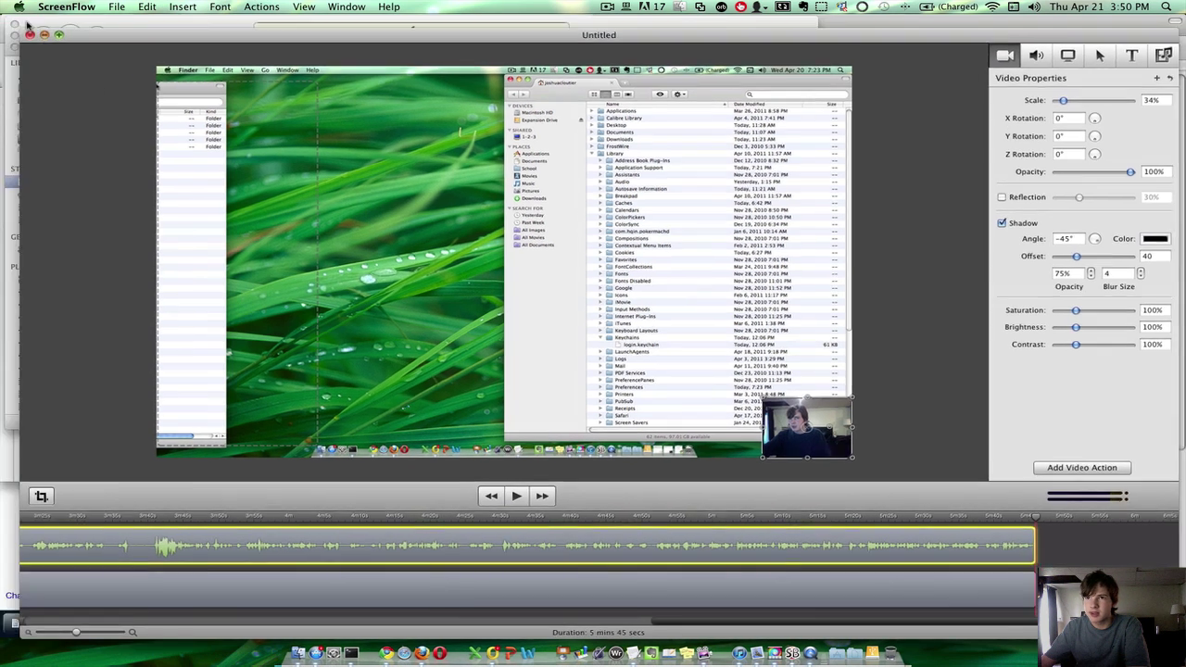
left_click(13, 25)
left_click(12, 27)
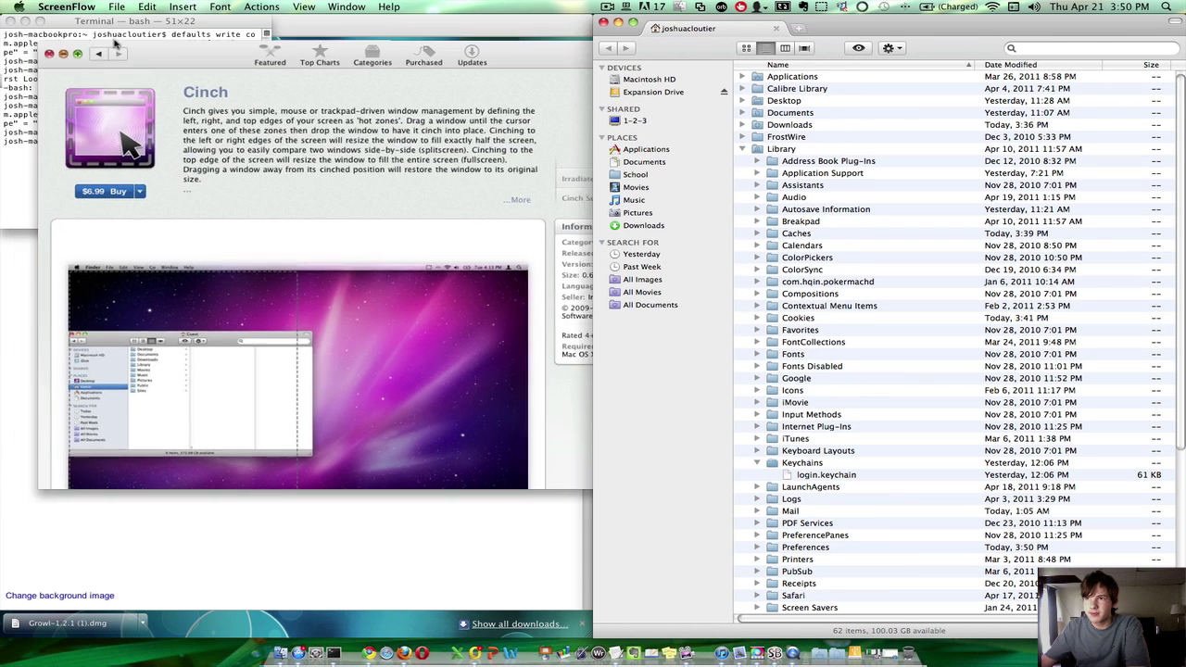
left_click(24, 22)
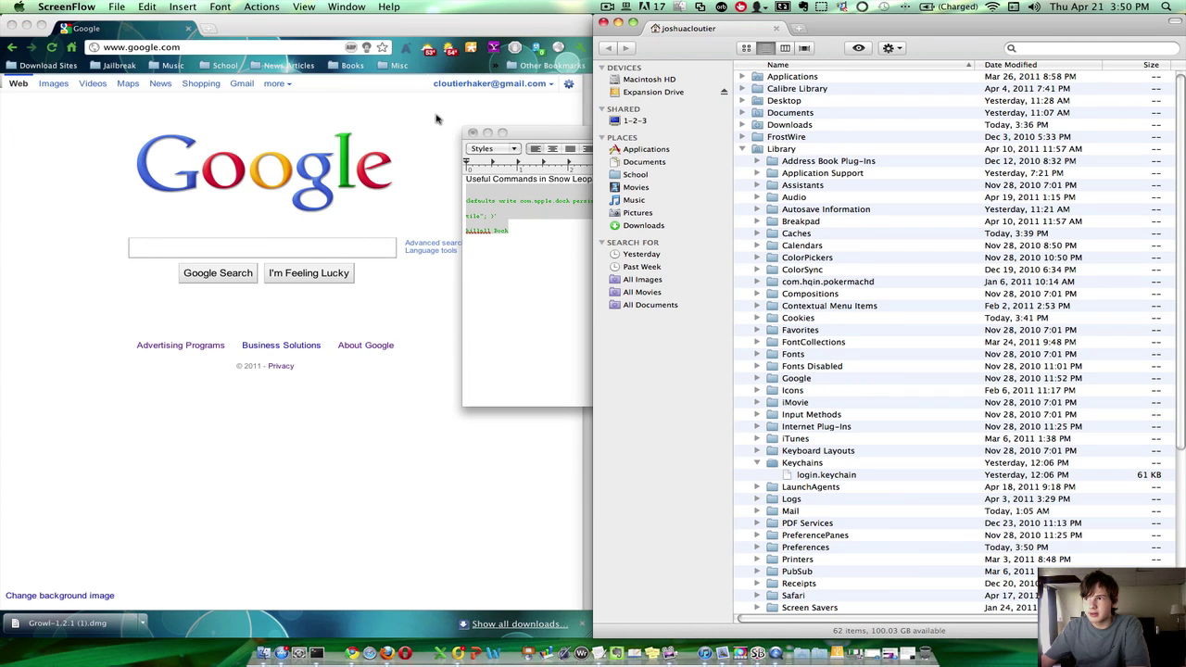
Step: Move the TextEdit window over the boundary between Chrome and Finder, and add a second tab to the Finder window
left_click_drag(523, 137, 381, 112)
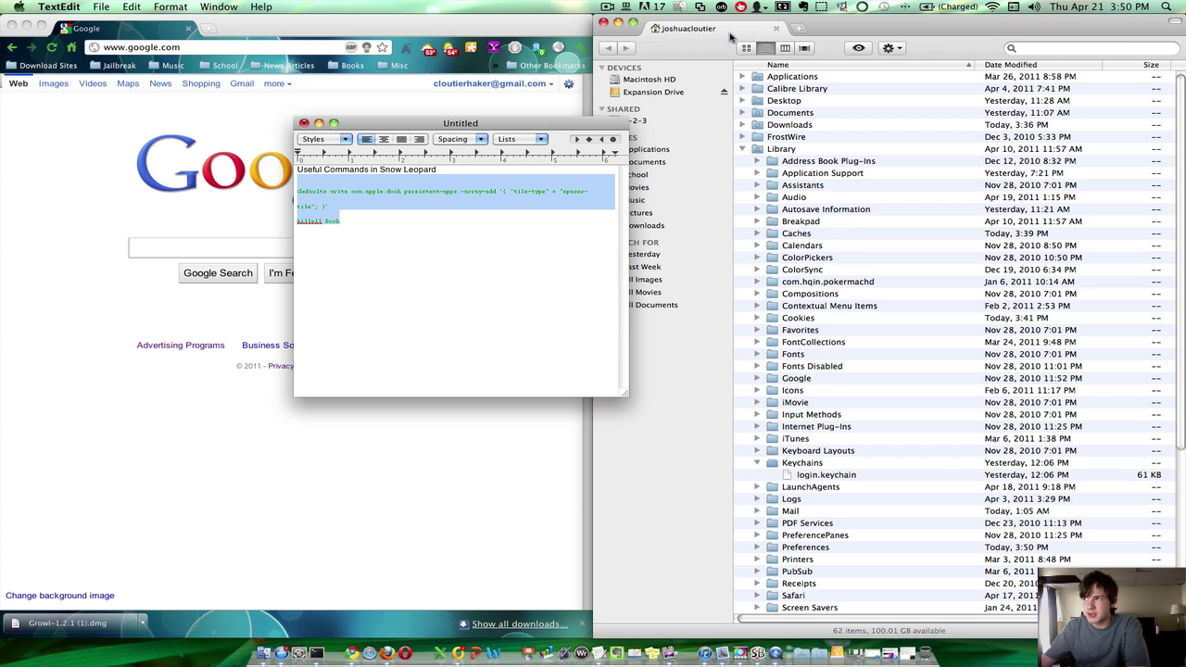
left_click(795, 37)
key("super+t")
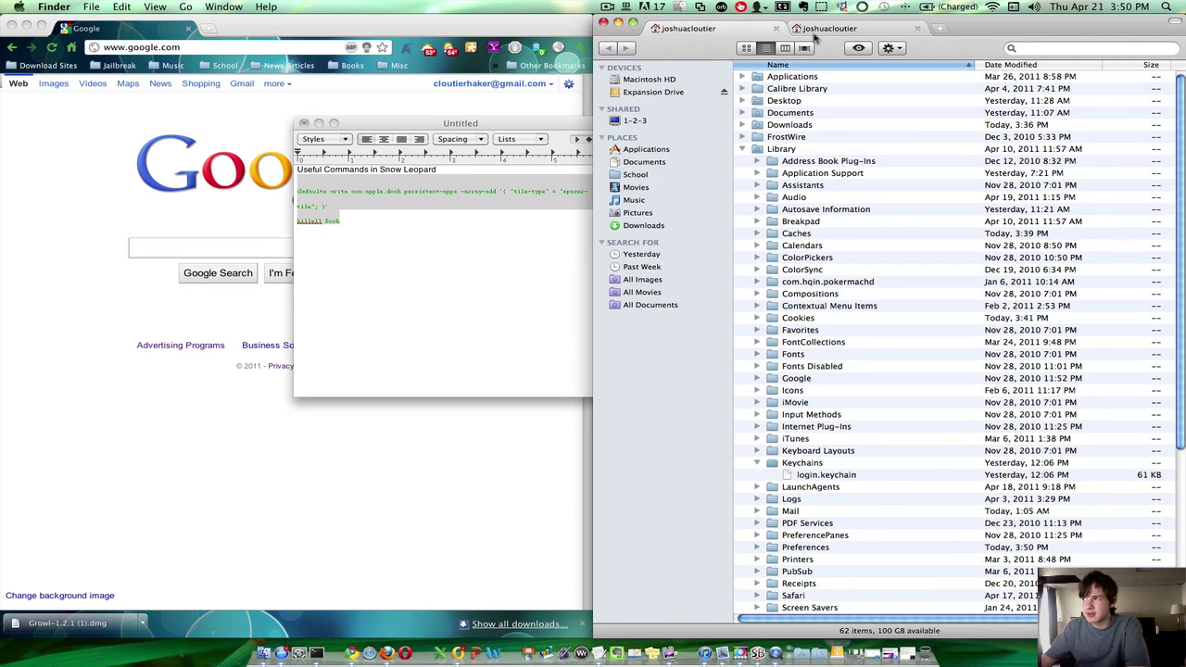
Step: Minimise the Finder window, the TextEdit window and both Google Chrome windows
left_click(618, 22)
left_click(318, 123)
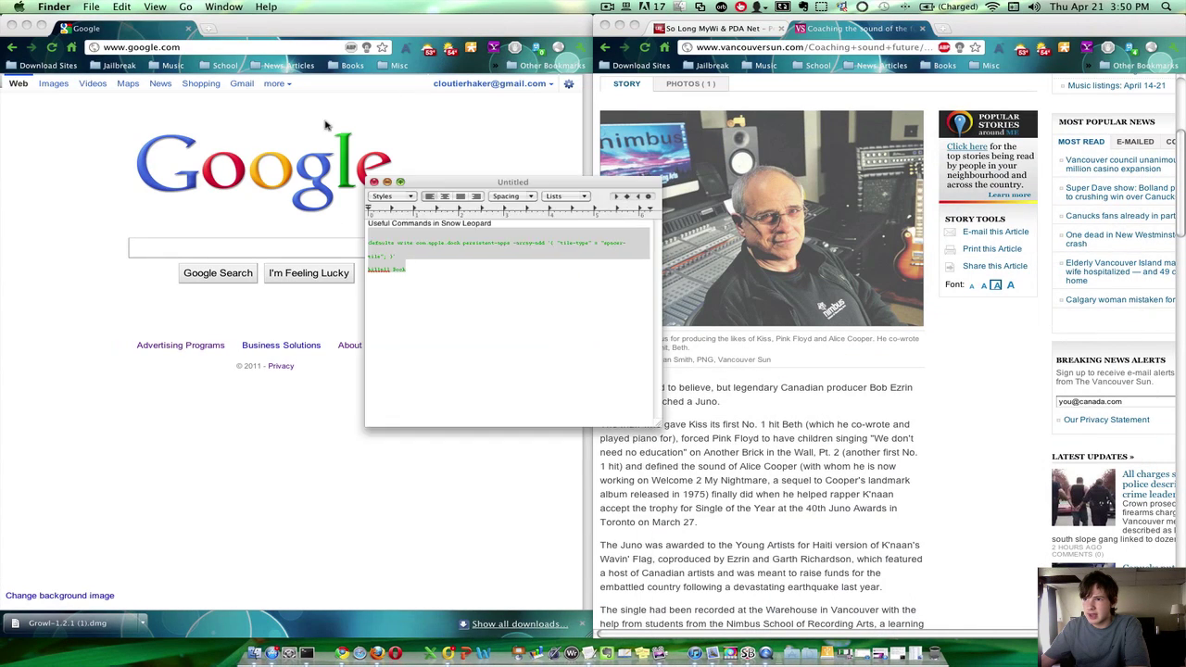
left_click(618, 26)
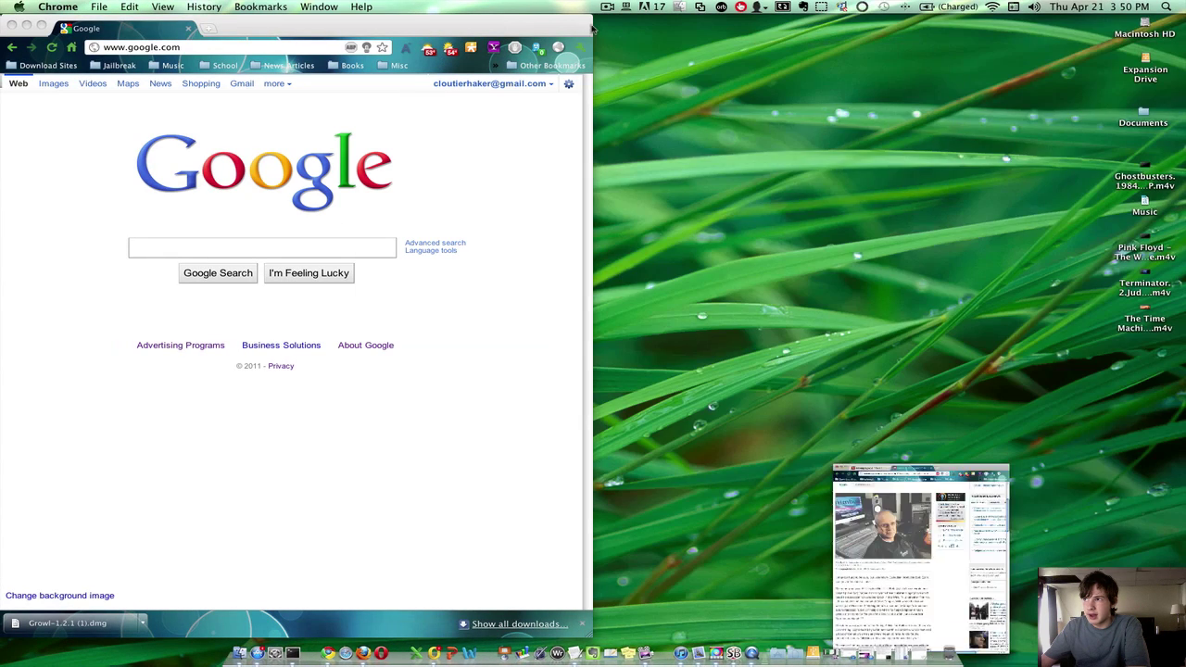
left_click(26, 26)
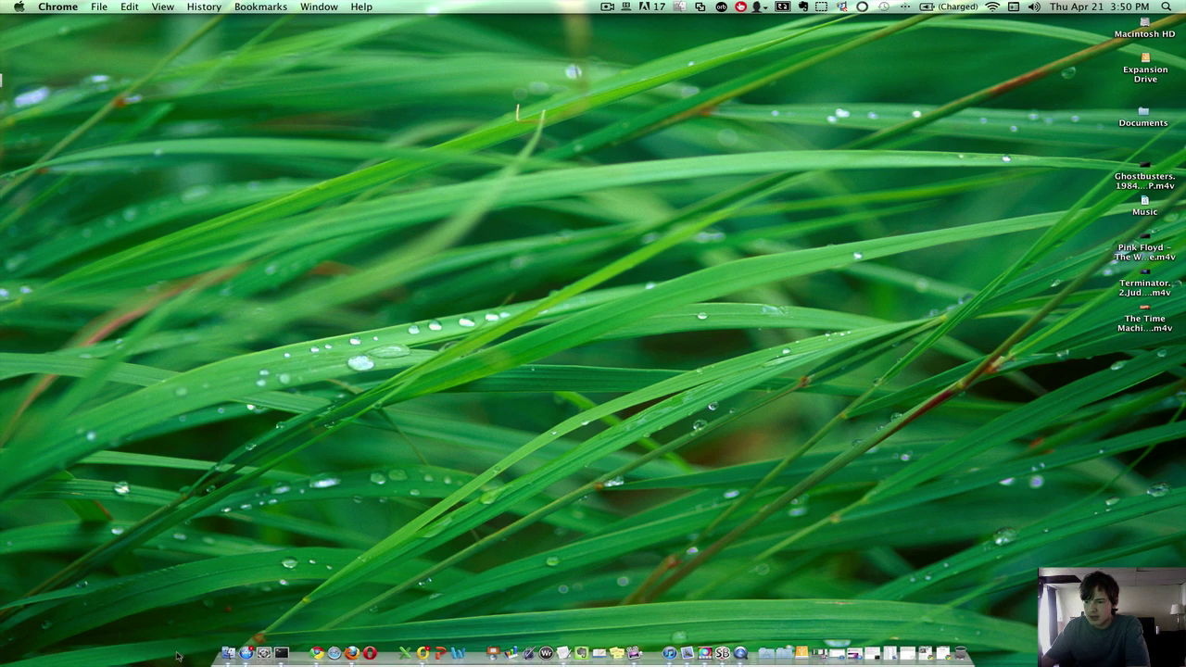
Step: Switch to the App Store and look through the Cinch product page and its screenshots
left_click(248, 648)
scroll(352, 278, "down", 10)
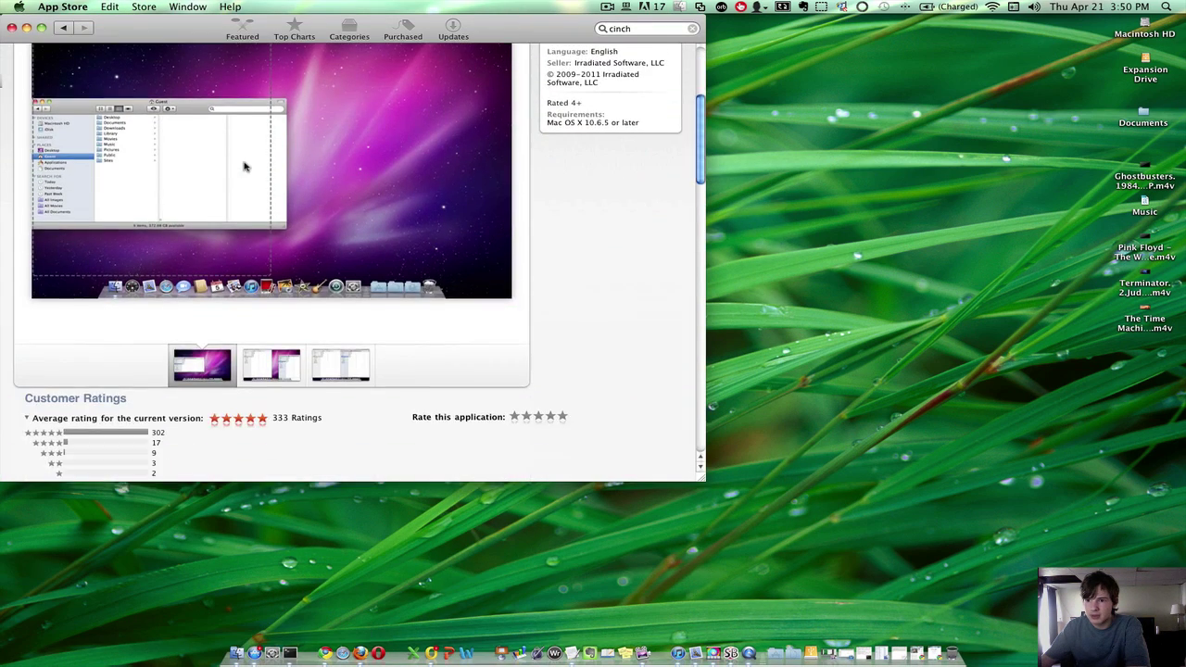
scroll(255, 264, "up", 15)
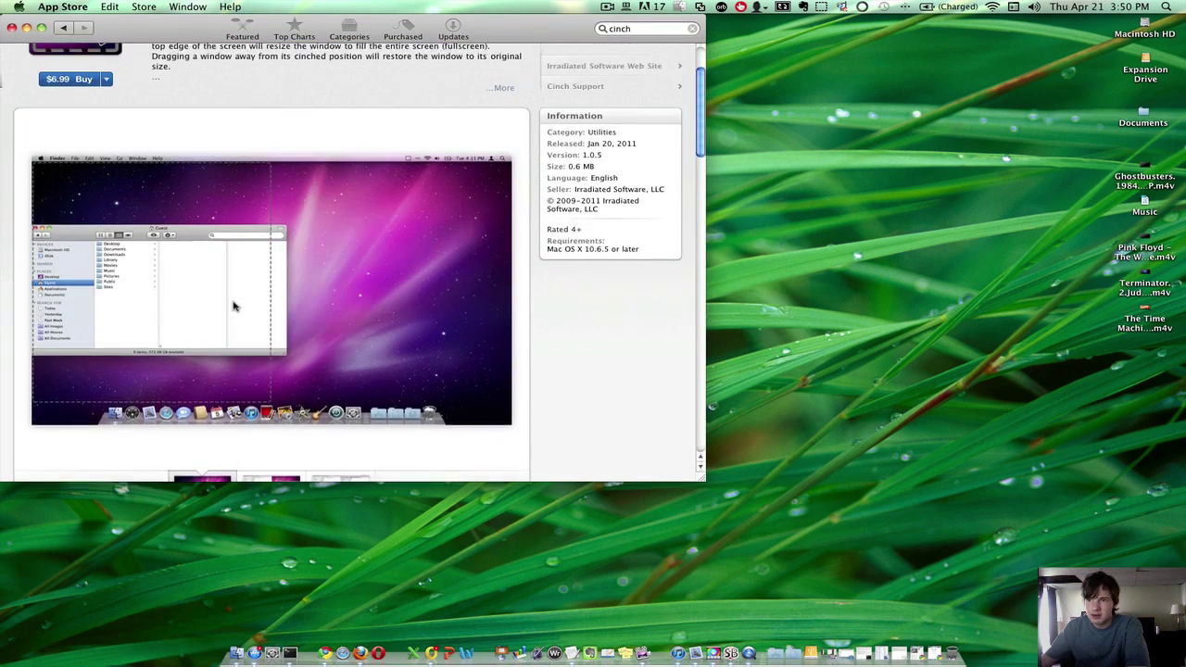
scroll(222, 254, "down", 3)
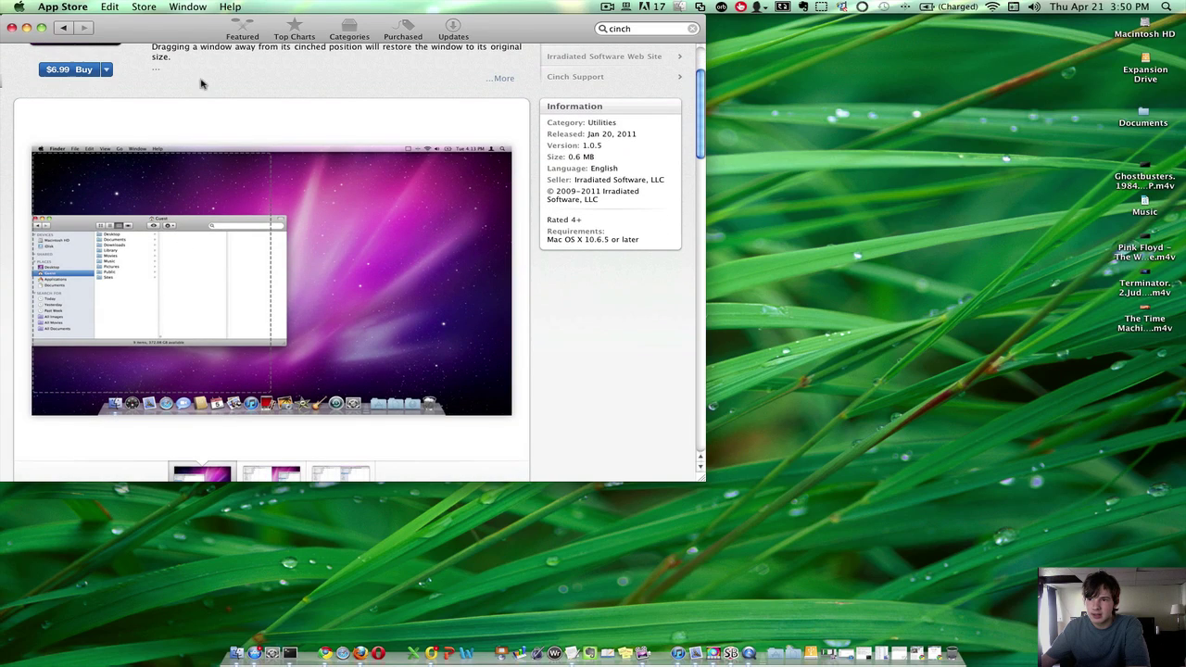
Step: Snap the App Store window to the left edge of the desktop, and reopen the Finder window and pull it out of its snapped position
left_click_drag(323, 18, 0, 18)
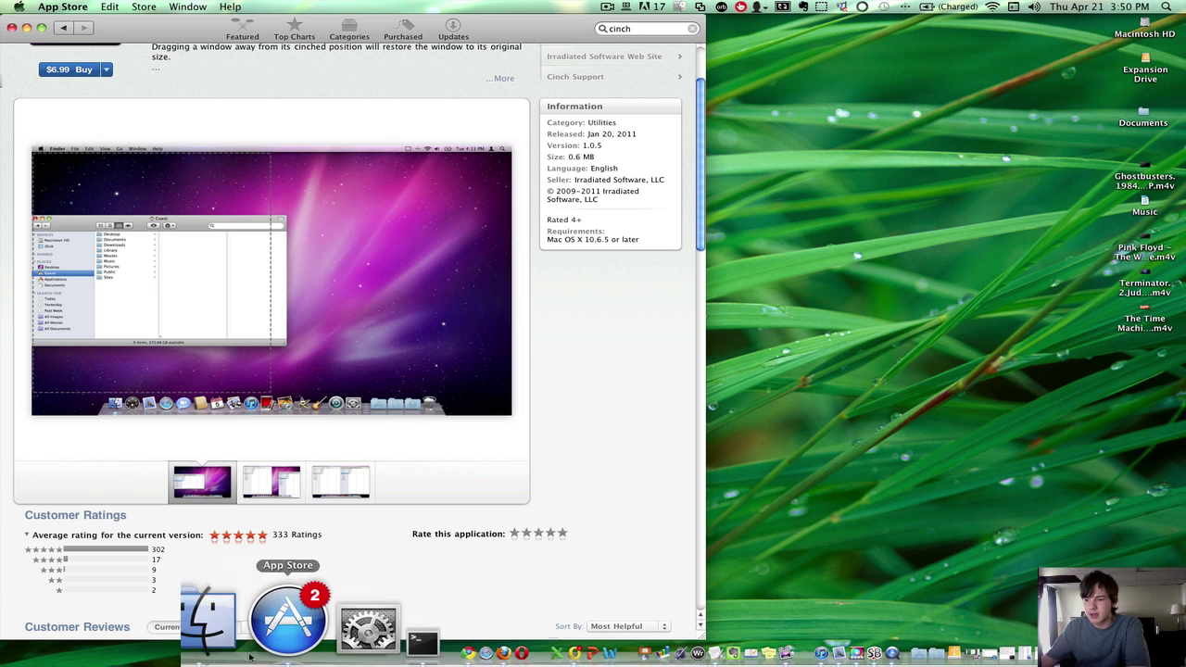
left_click(198, 626)
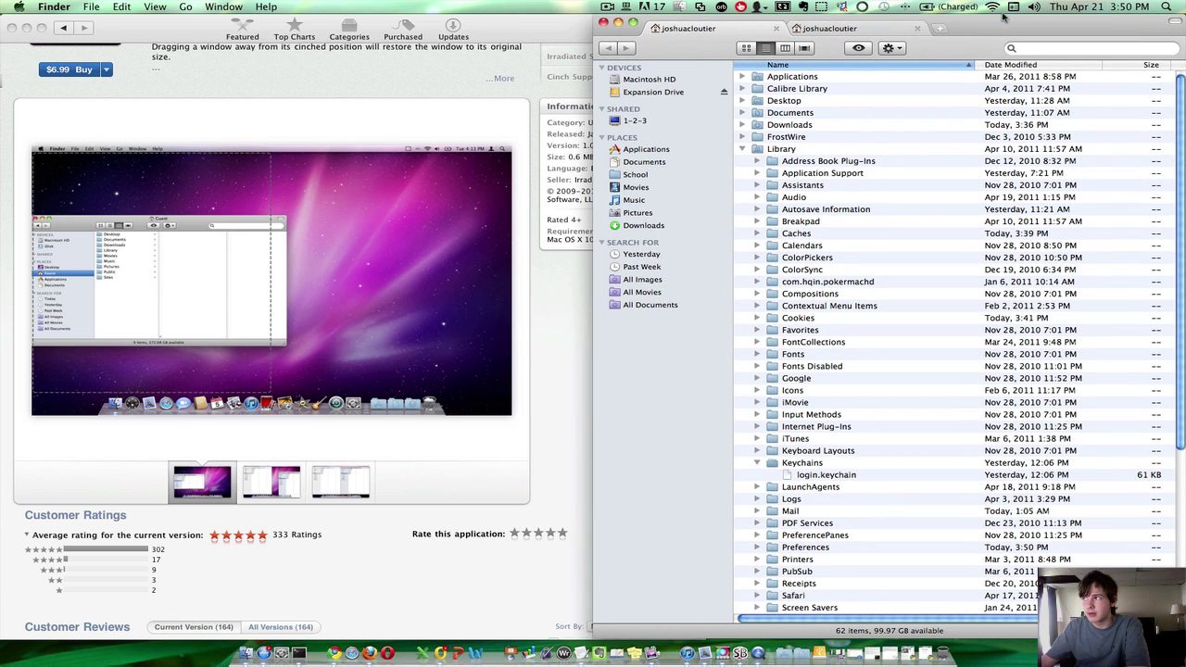
left_click_drag(1006, 24, 1138, 42)
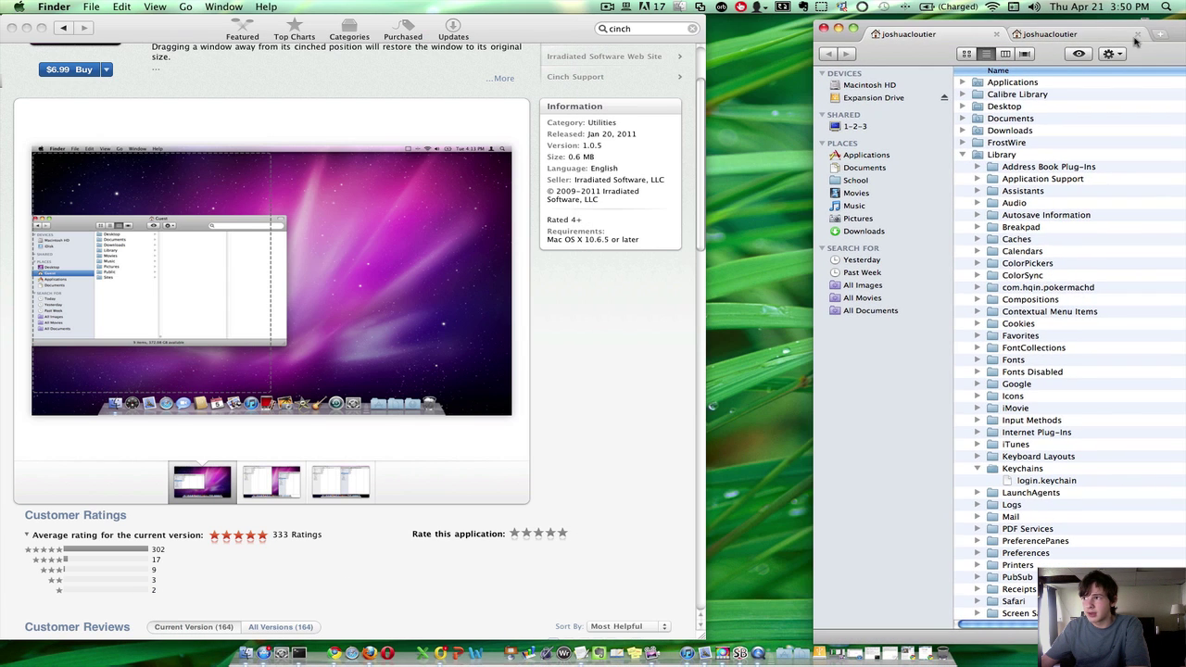
Step: Minimise the App Store and Finder windows
left_click(11, 27)
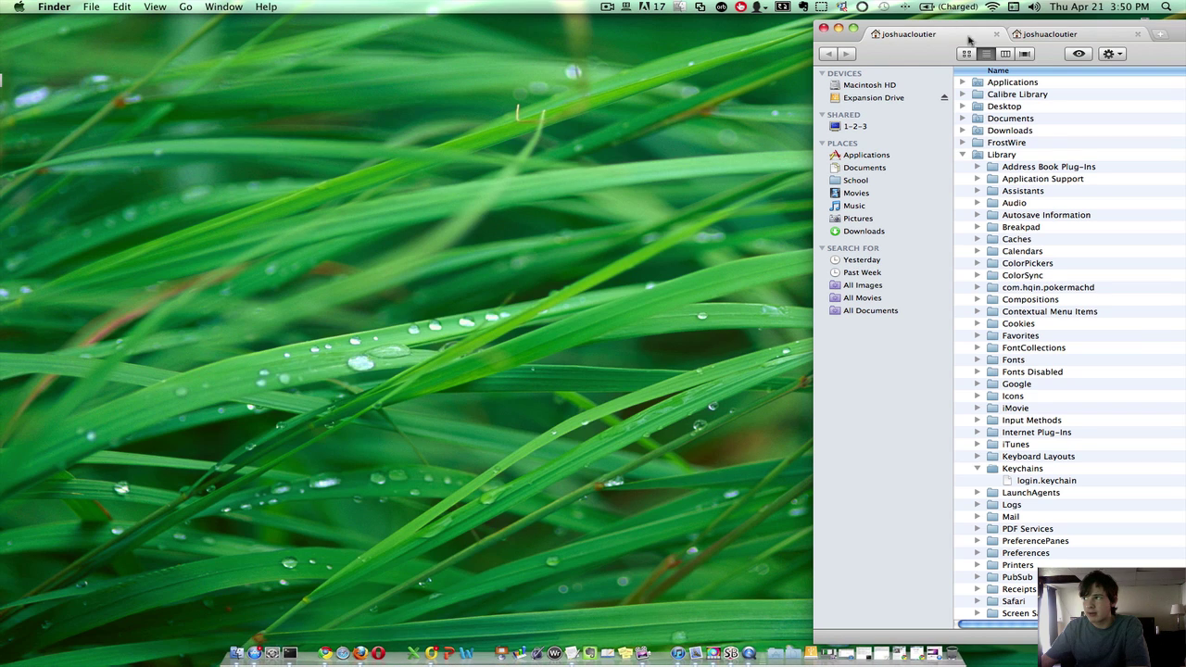
left_click(823, 29)
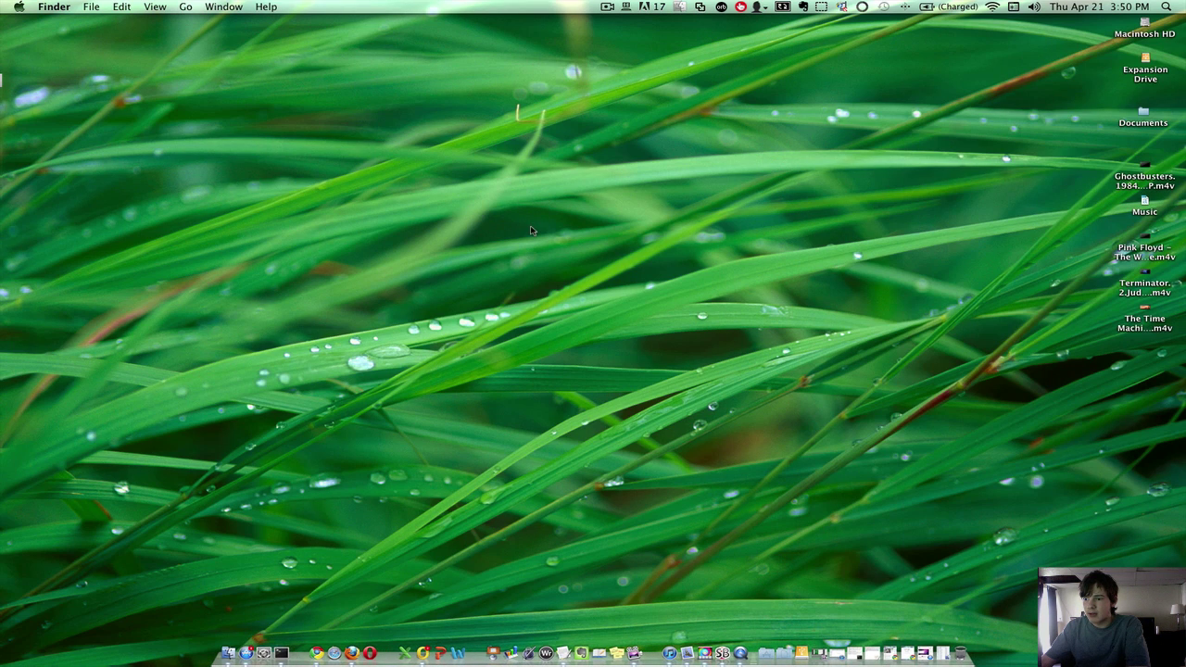